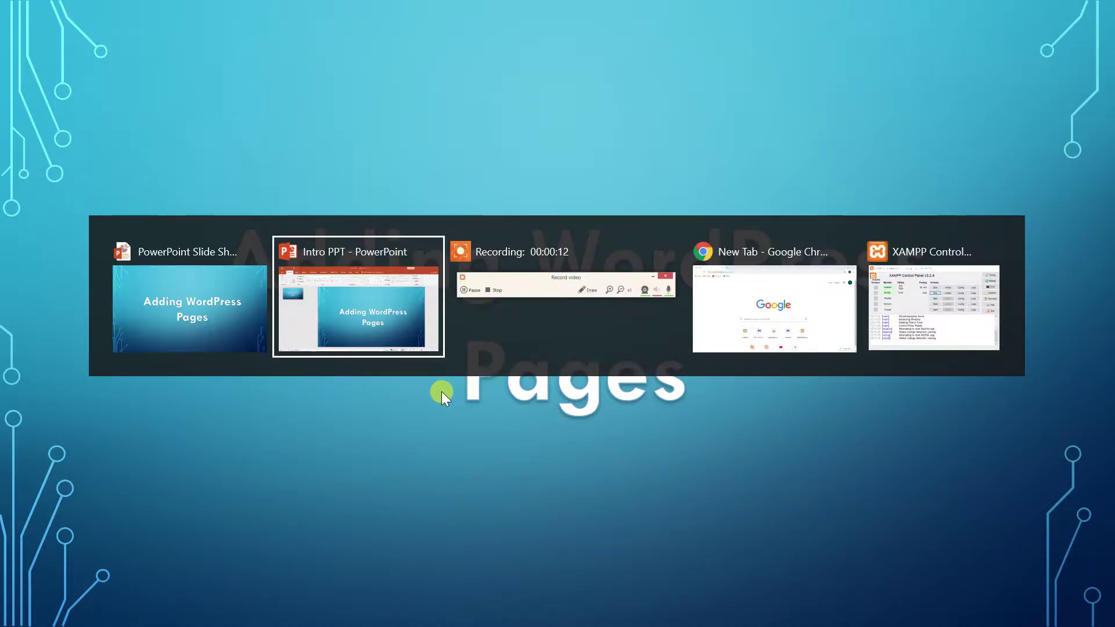
Switch to Chrome, open the site at localhost/webskilltelugu and look over its front page.
key("Tab")
key("Tab")
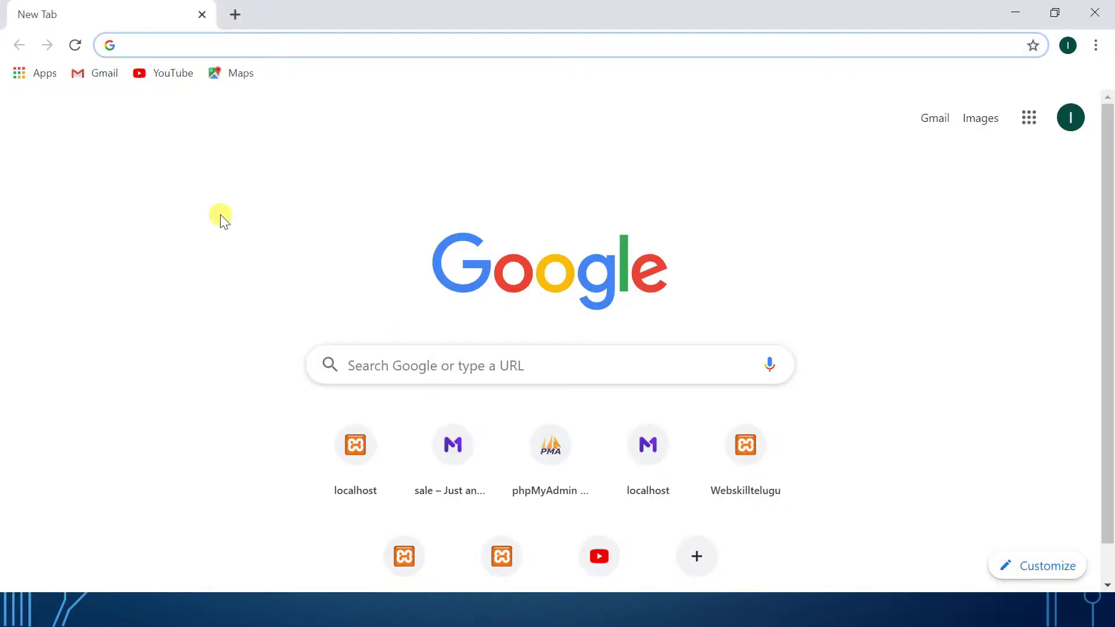
type("local")
key("Right")
key("BackSpace")
key("BackSpace")
key("BackSpace")
key("BackSpace")
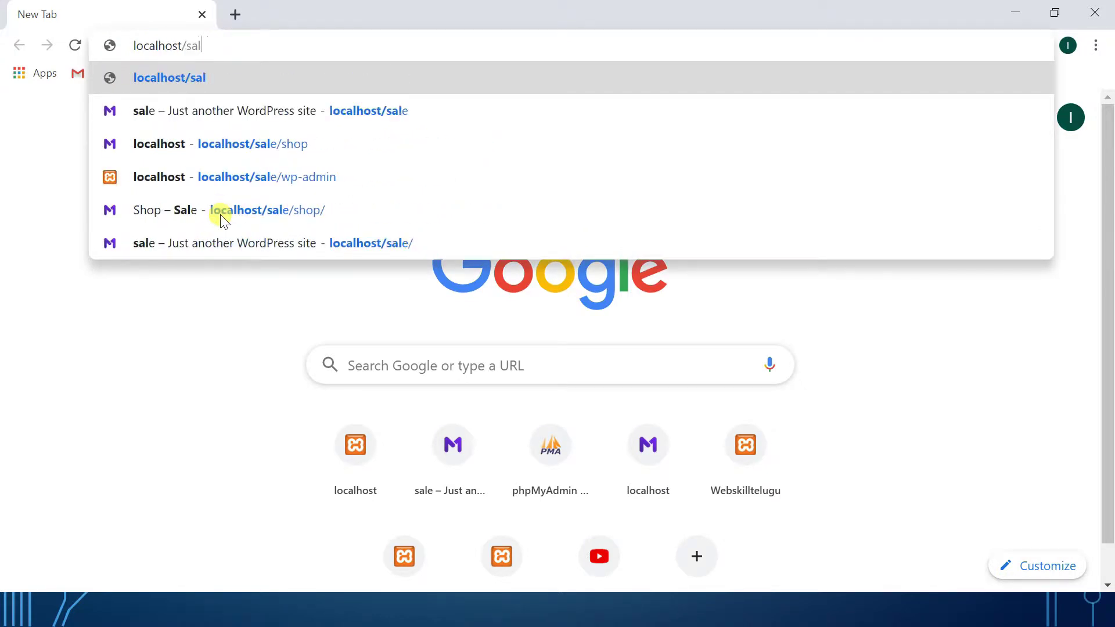
type("webskilltelugu")
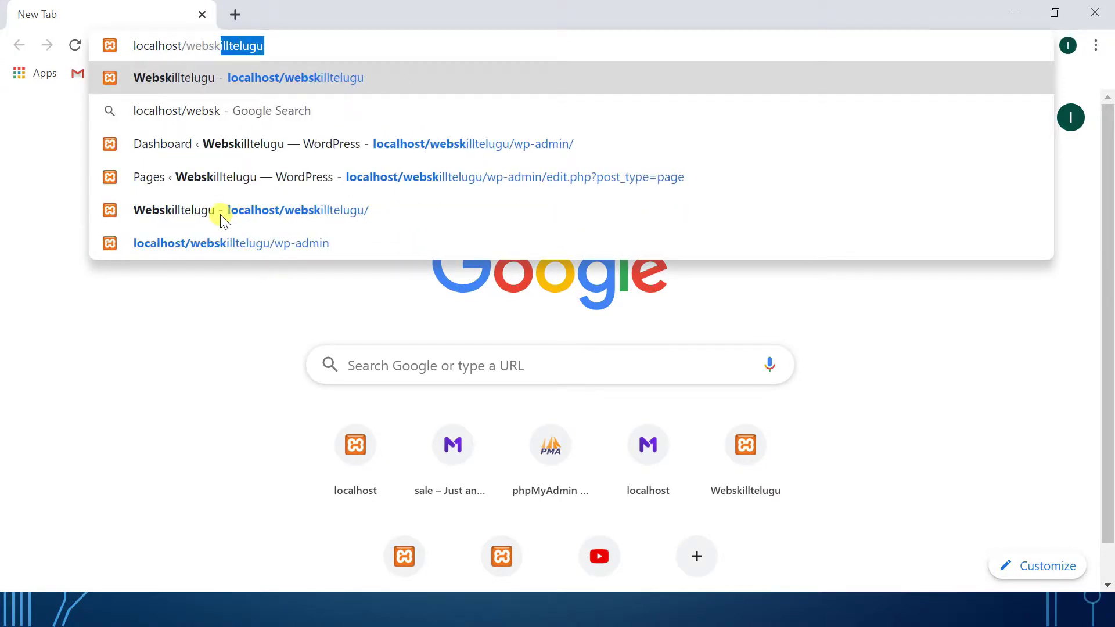
key("Return")
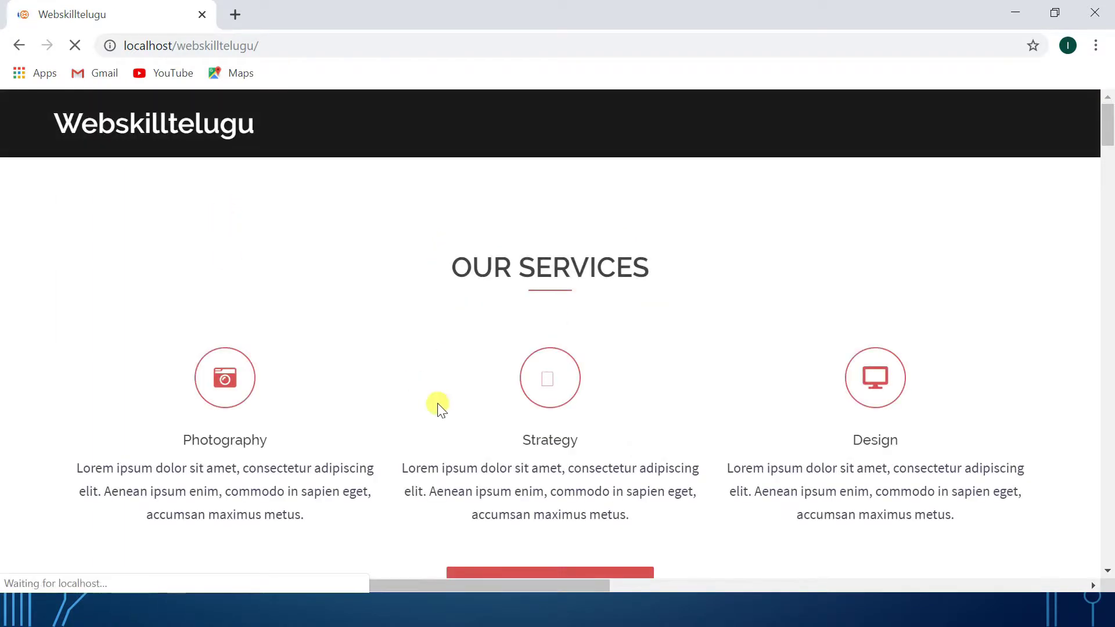
scroll(366, 271, "down", 12)
scroll(366, 269, "down", 6)
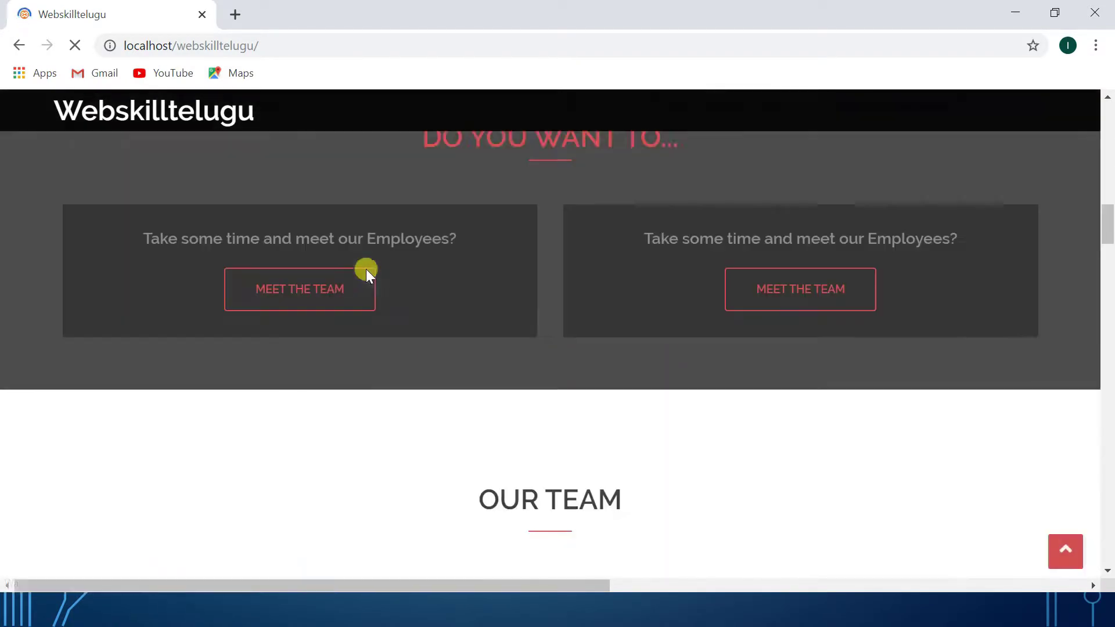
scroll(366, 269, "up", 15)
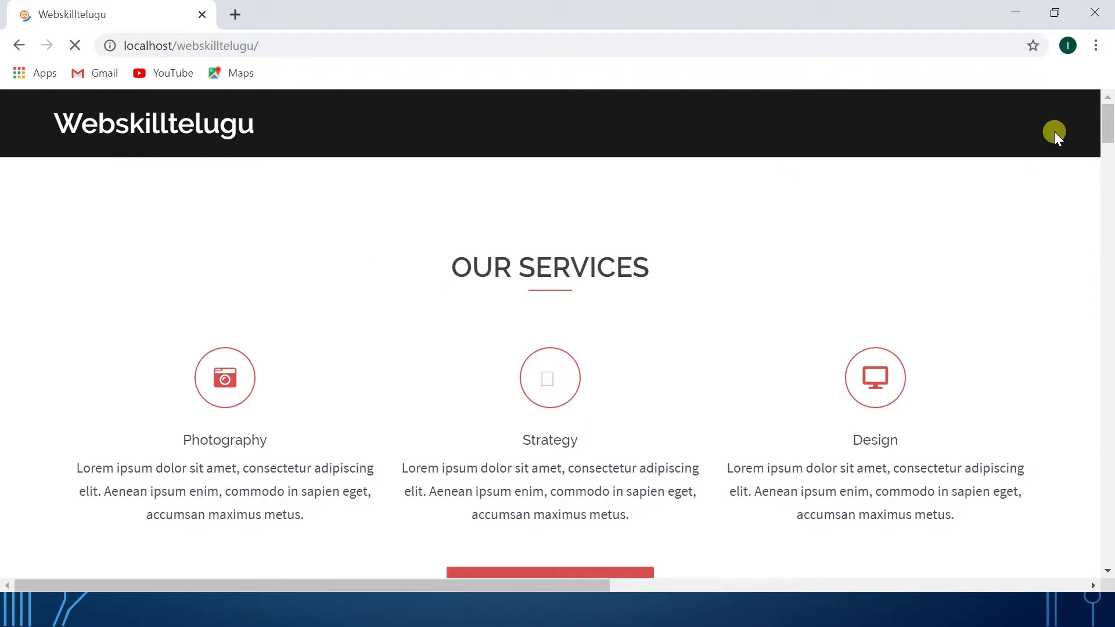
scroll(232, 312, "down", 5)
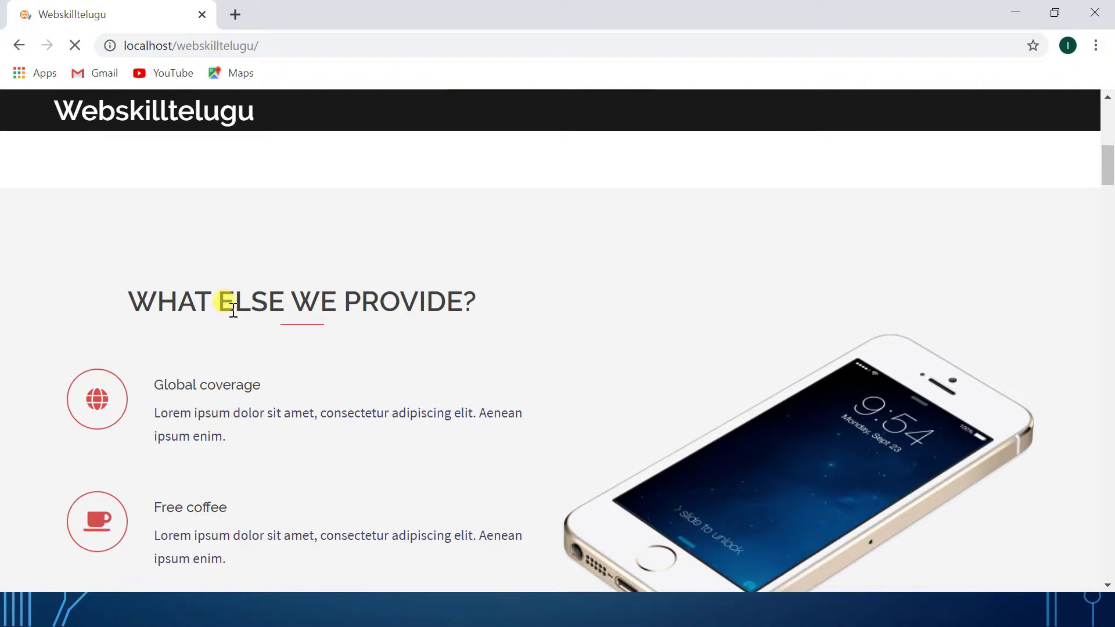
Open localhost/webskilltelugu/wp-admin in a new browser tab and log in with the prefilled credentials.
left_click(237, 15)
type("localhost/sale")
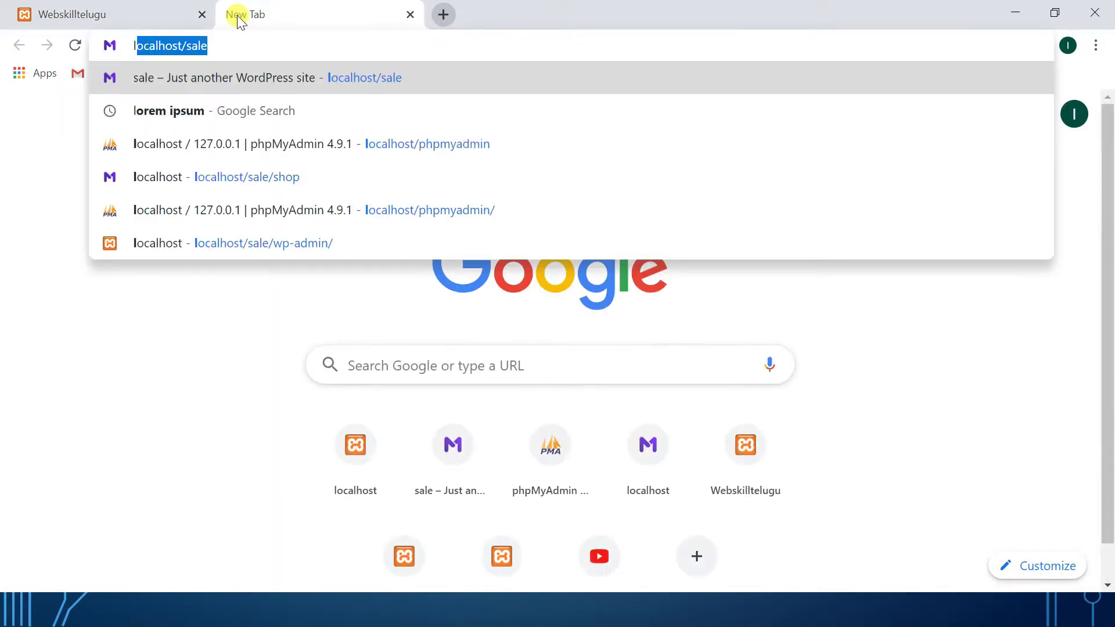
key("BackSpace")
key("BackSpace")
key("BackSpace")
key("BackSpace")
type("webskilltelugu")
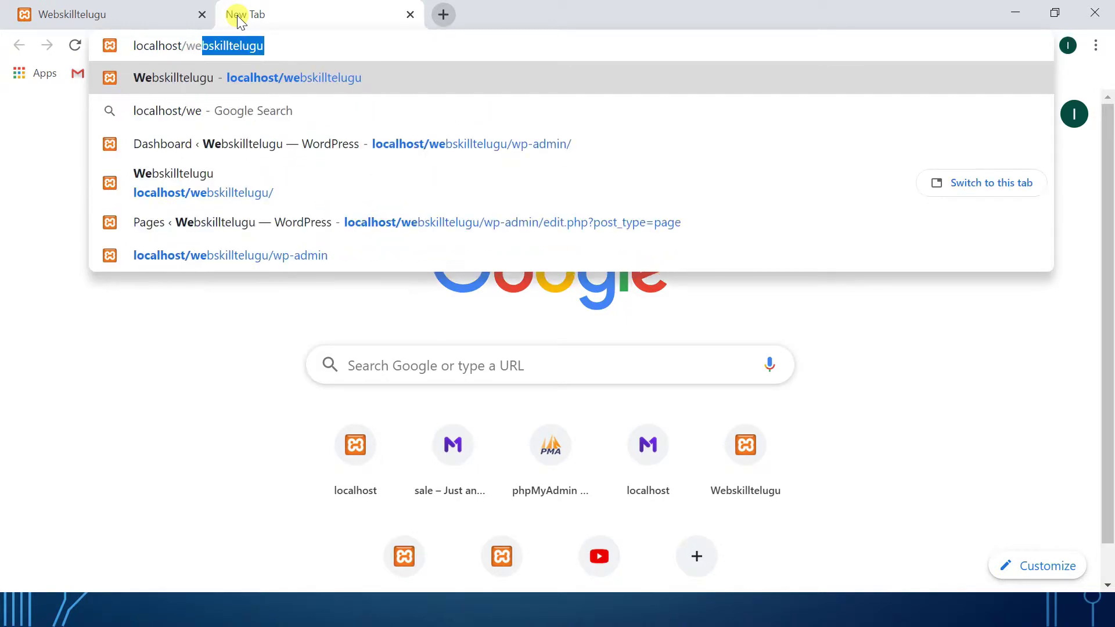
type("/wp-admin")
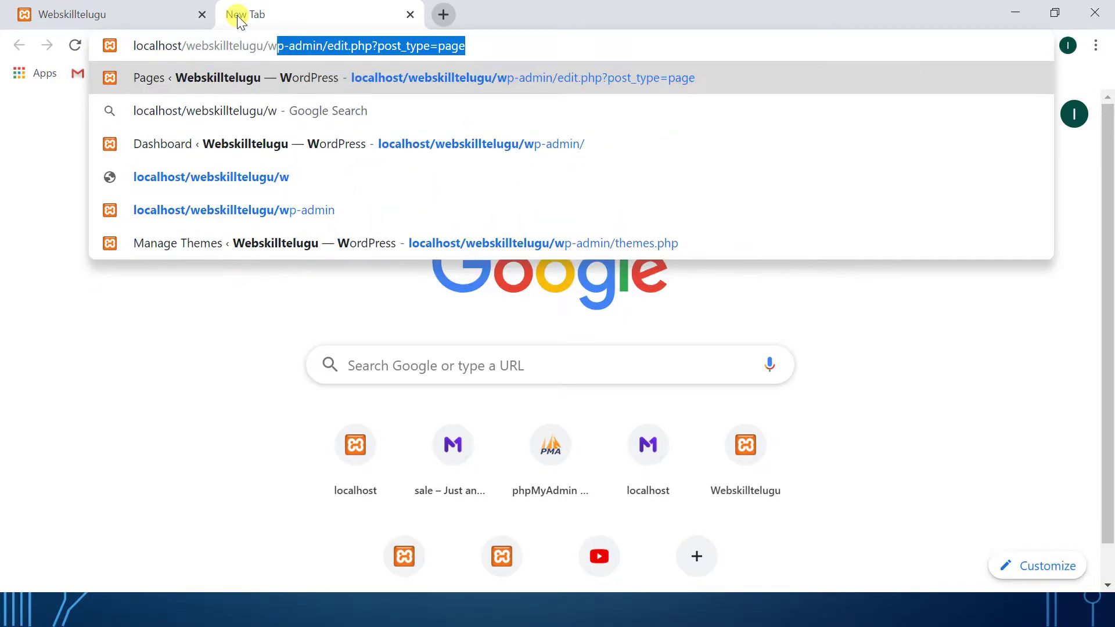
key("Return")
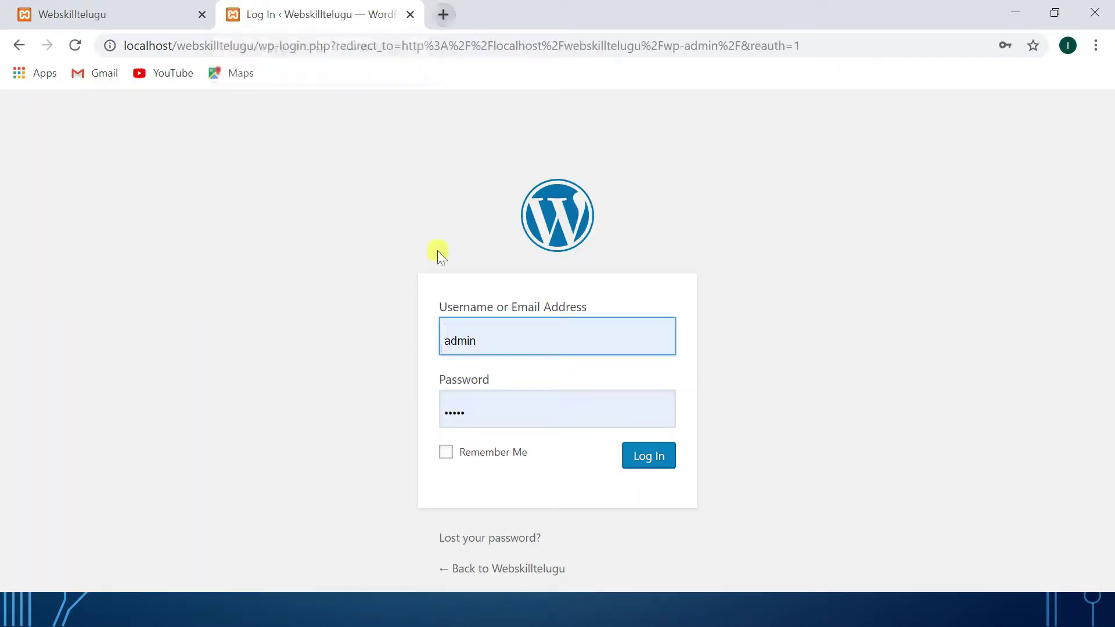
left_click(646, 462)
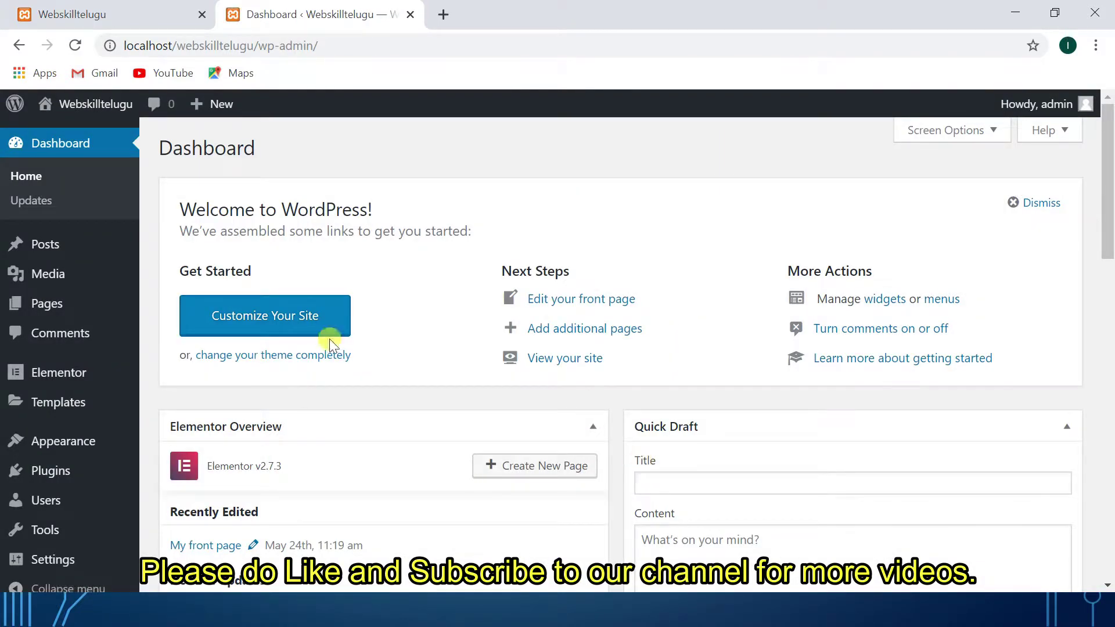
Open the list of all pages from the WordPress dashboard and look through the existing pages.
mouse_move(30, 266)
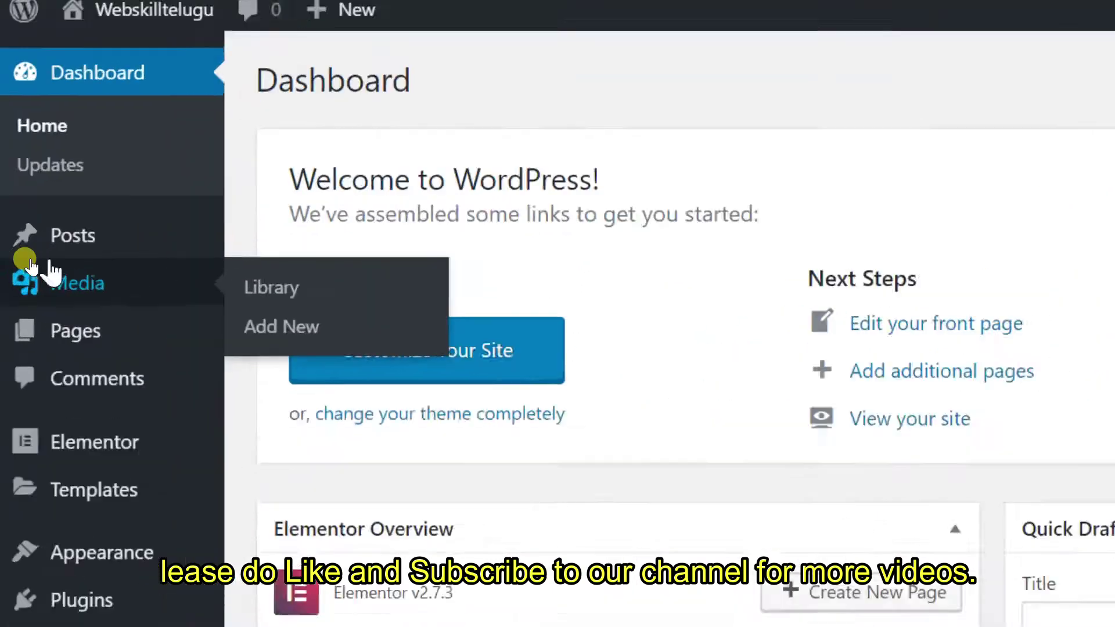
scroll(64, 273, "down", 3)
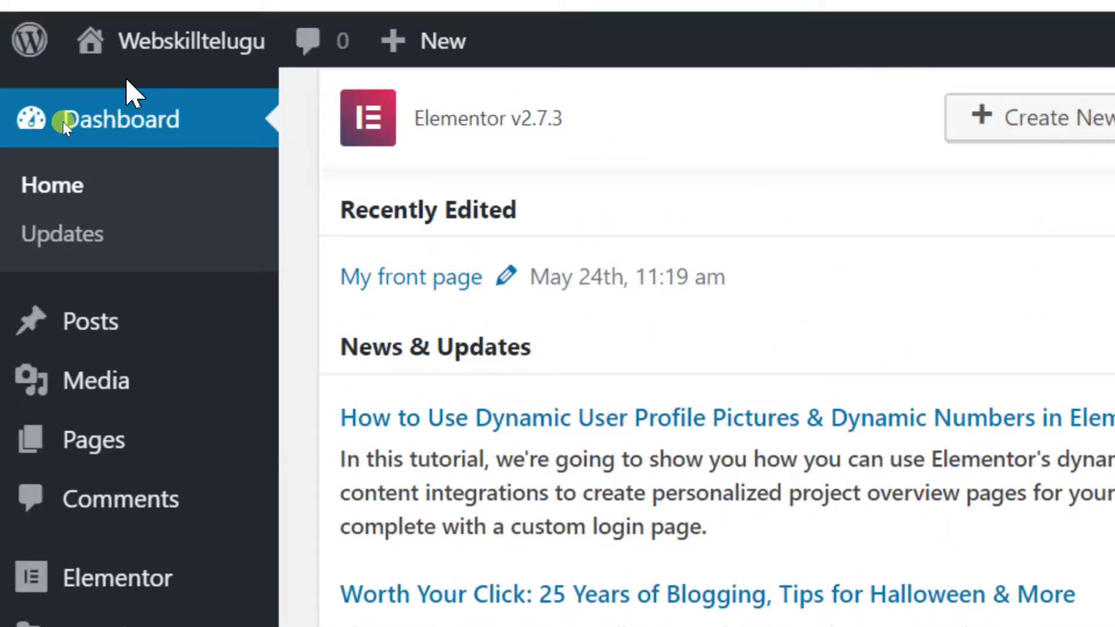
mouse_move(134, 266)
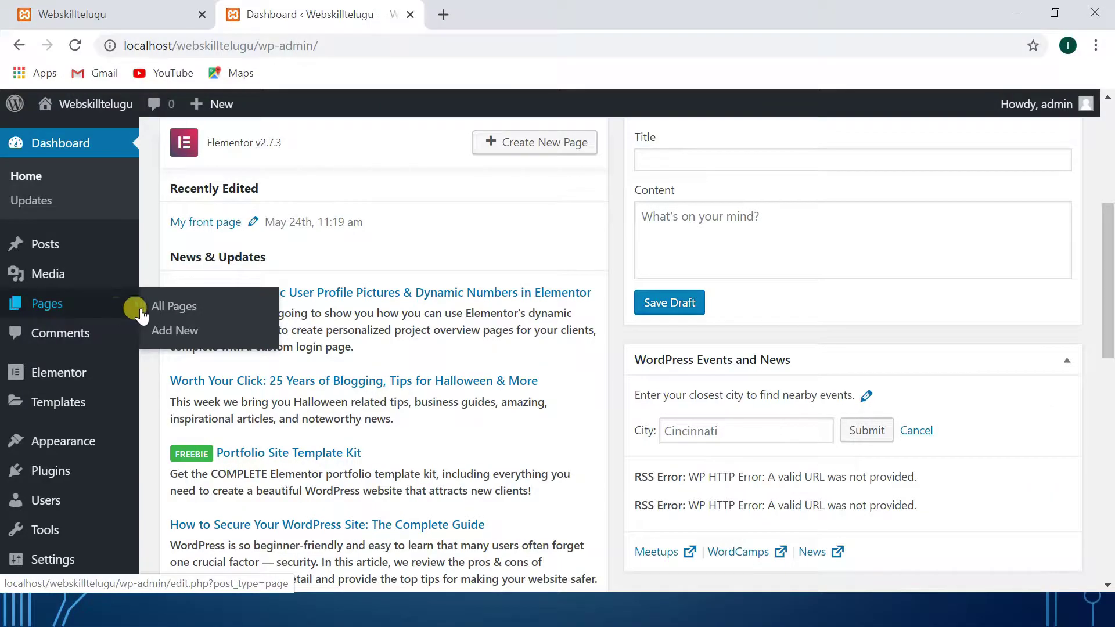
left_click(162, 308)
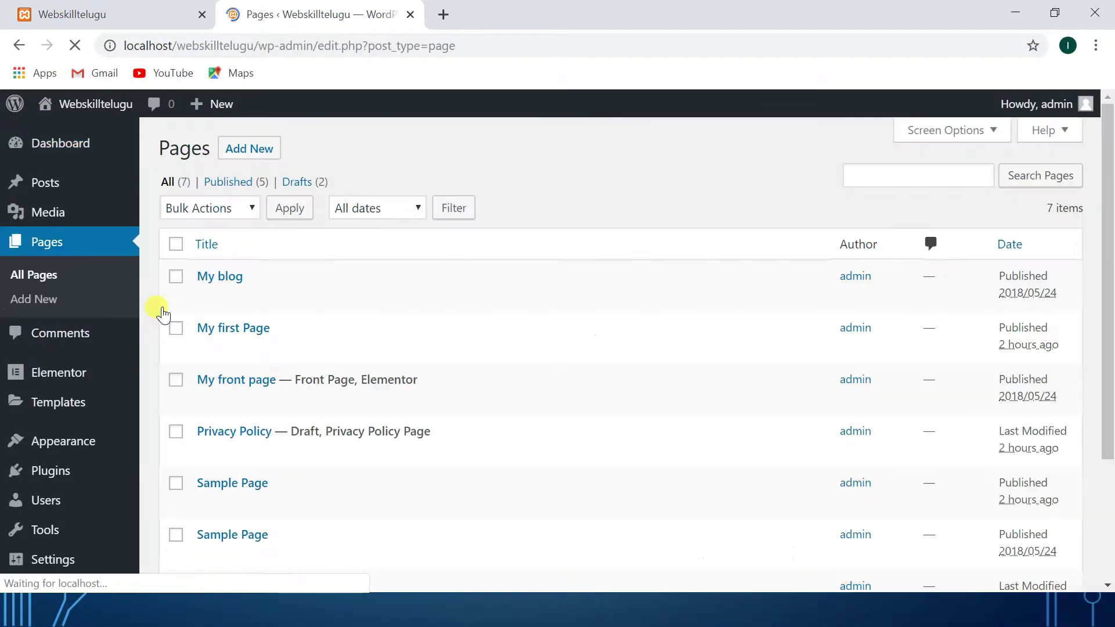
scroll(381, 493, "down", 3)
scroll(382, 493, "up", 3)
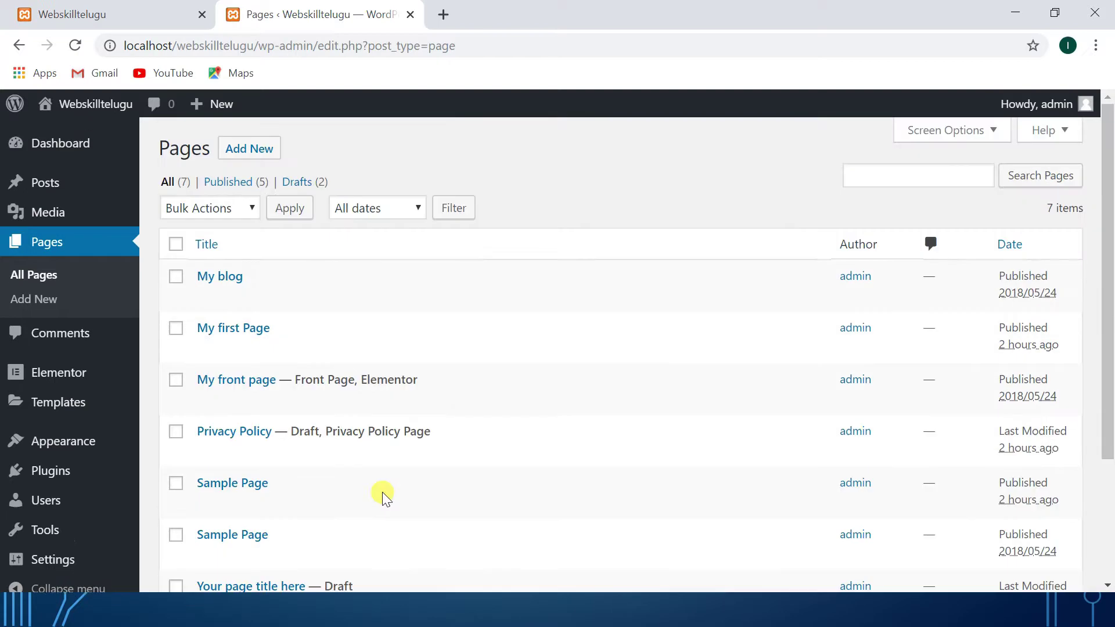
scroll(382, 492, "down", 3)
scroll(382, 493, "up", 3)
scroll(382, 492, "down", 3)
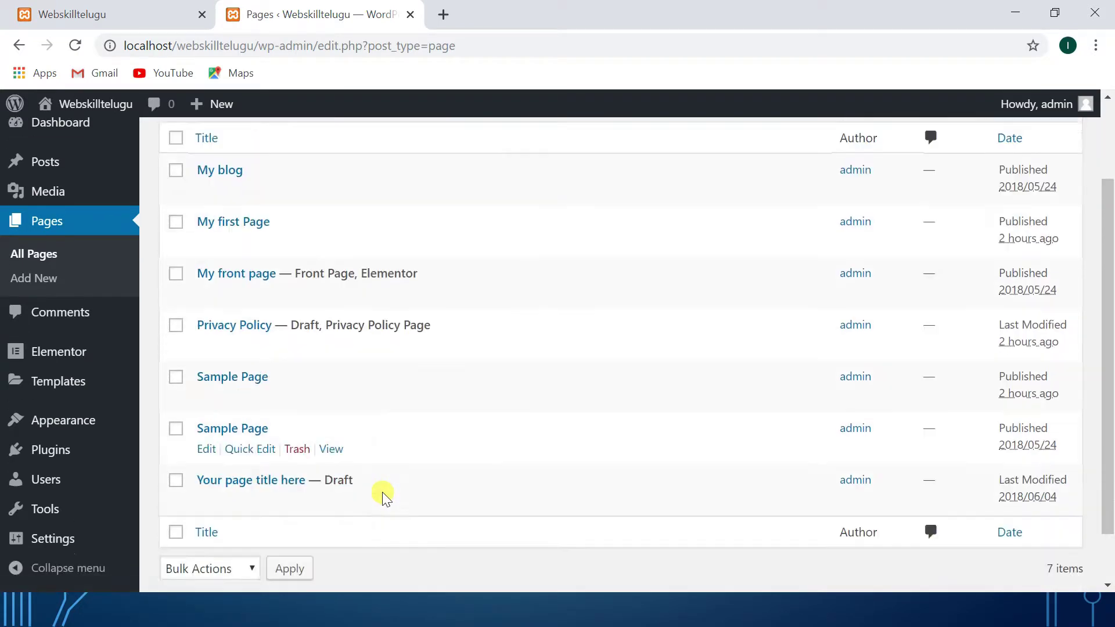
scroll(382, 492, "up", 3)
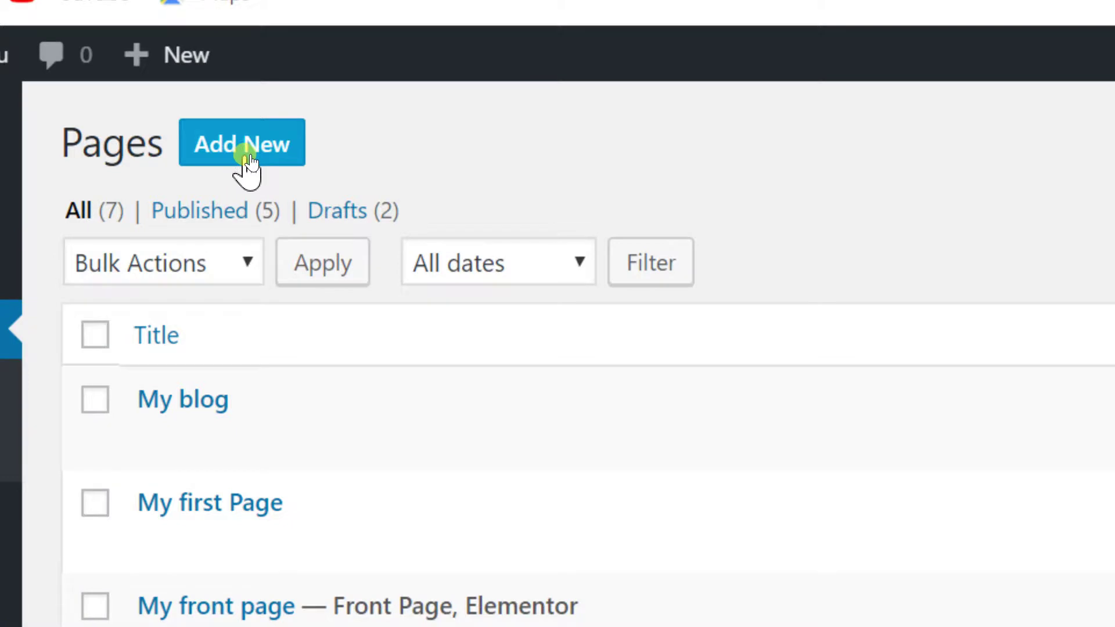
Add a new WordPress page and put the cursor in its empty title.
left_click(248, 148)
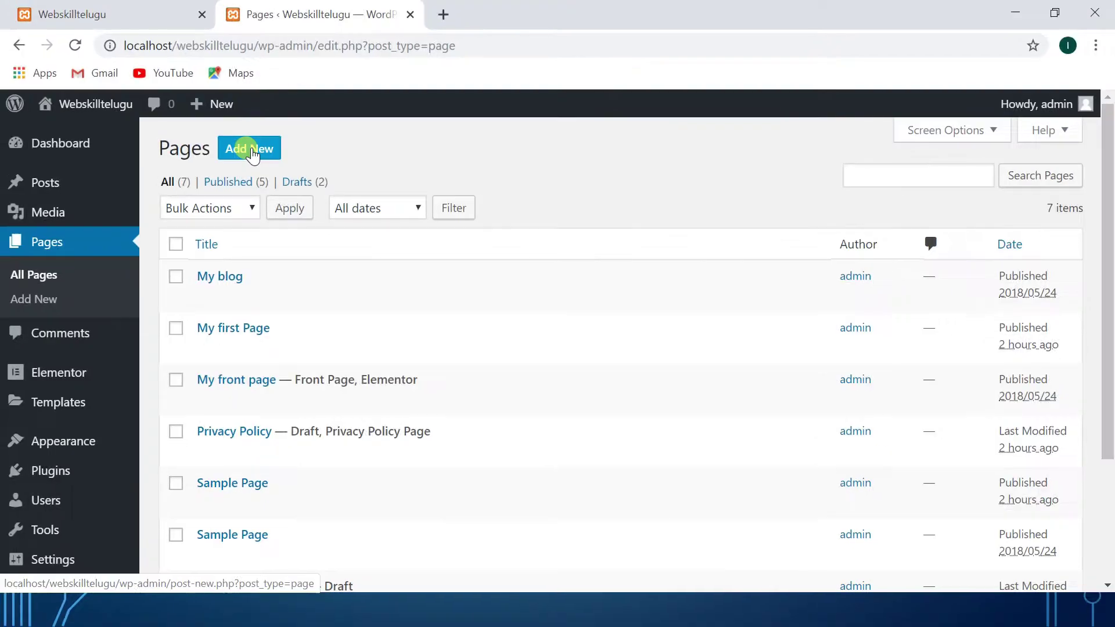
left_click(258, 152)
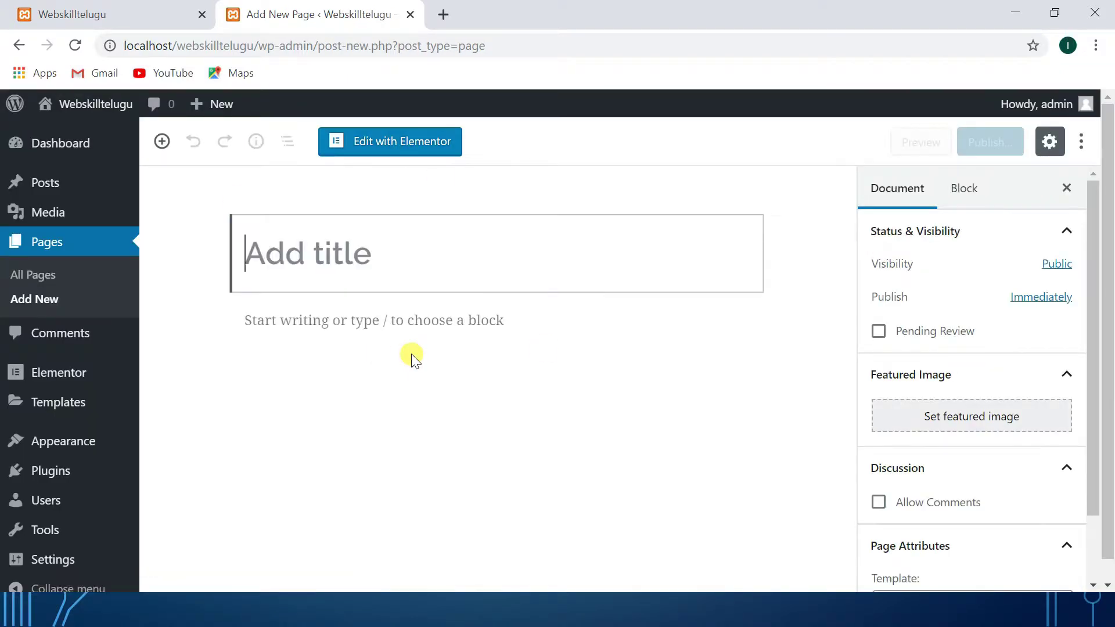
scroll(412, 357, "down", 1)
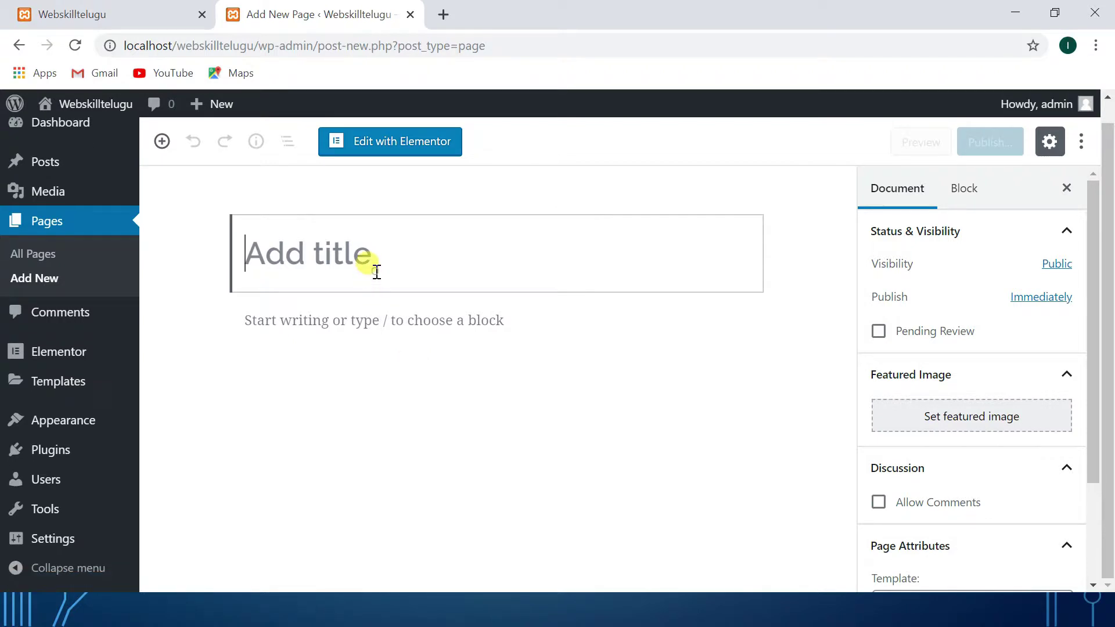
left_click(356, 323)
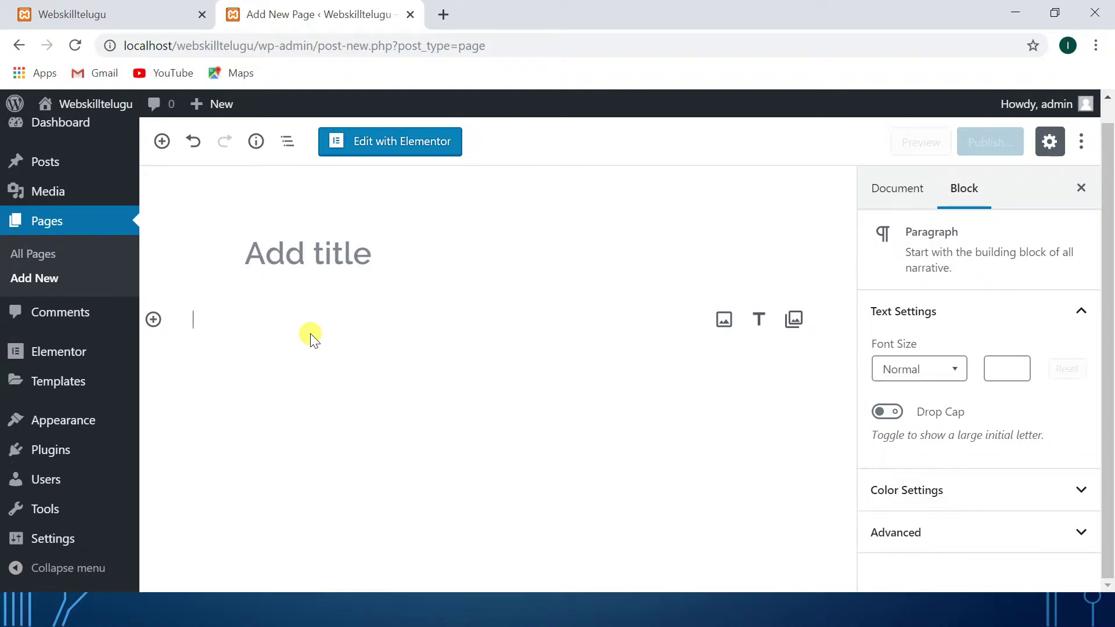
left_click(313, 259)
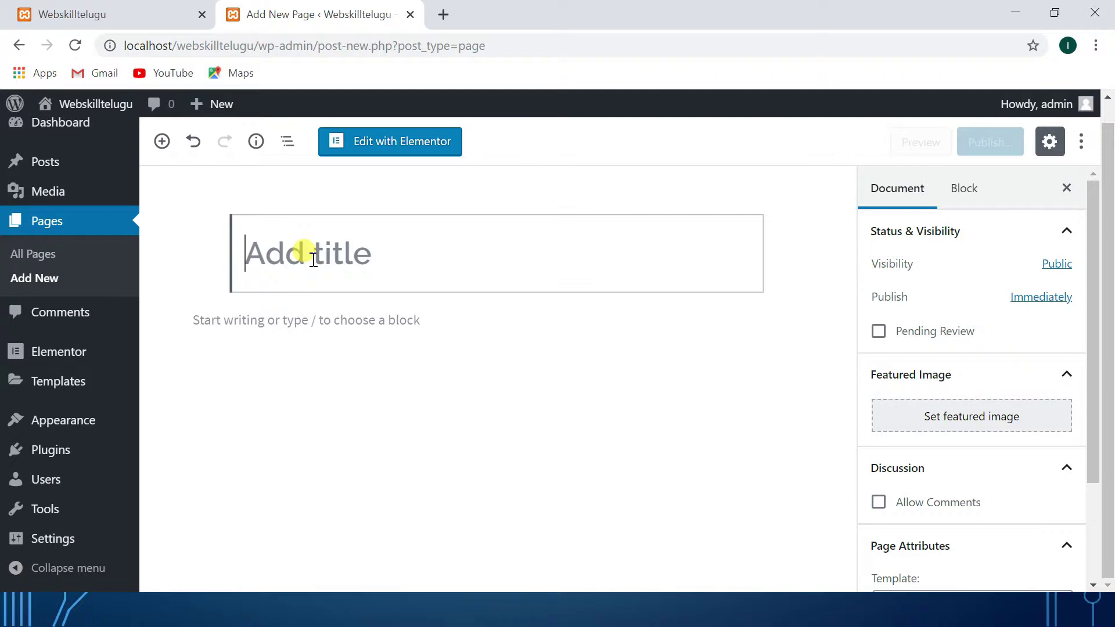
Search Google for "lorem ipsum" in a new browser tab and open the lipsum.com site.
left_click(442, 14)
type("lorum")
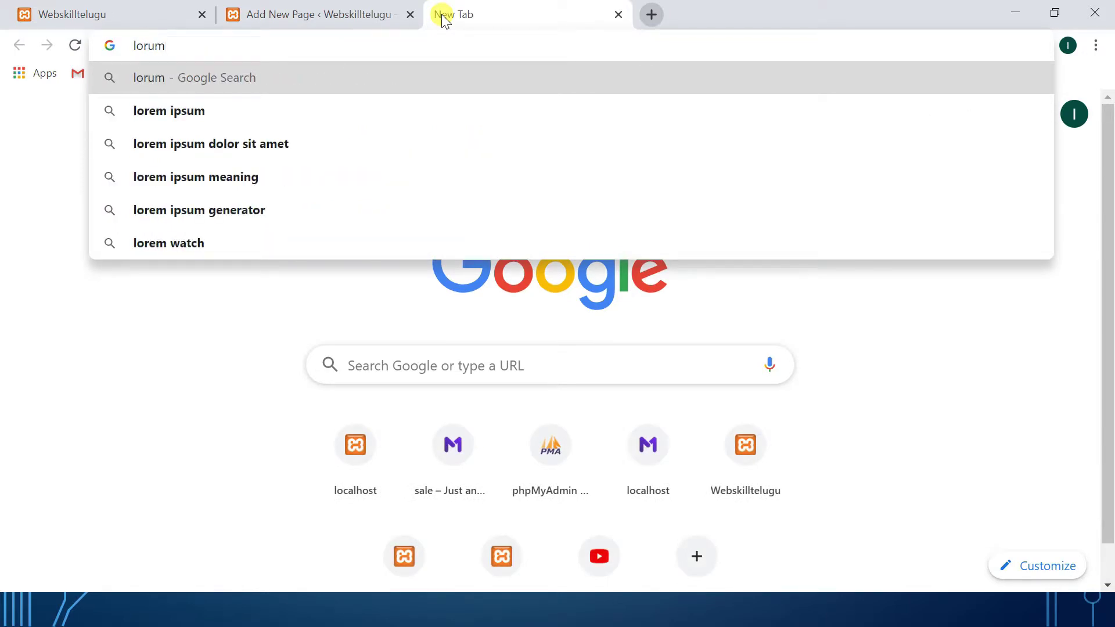
key("Down")
key("Return")
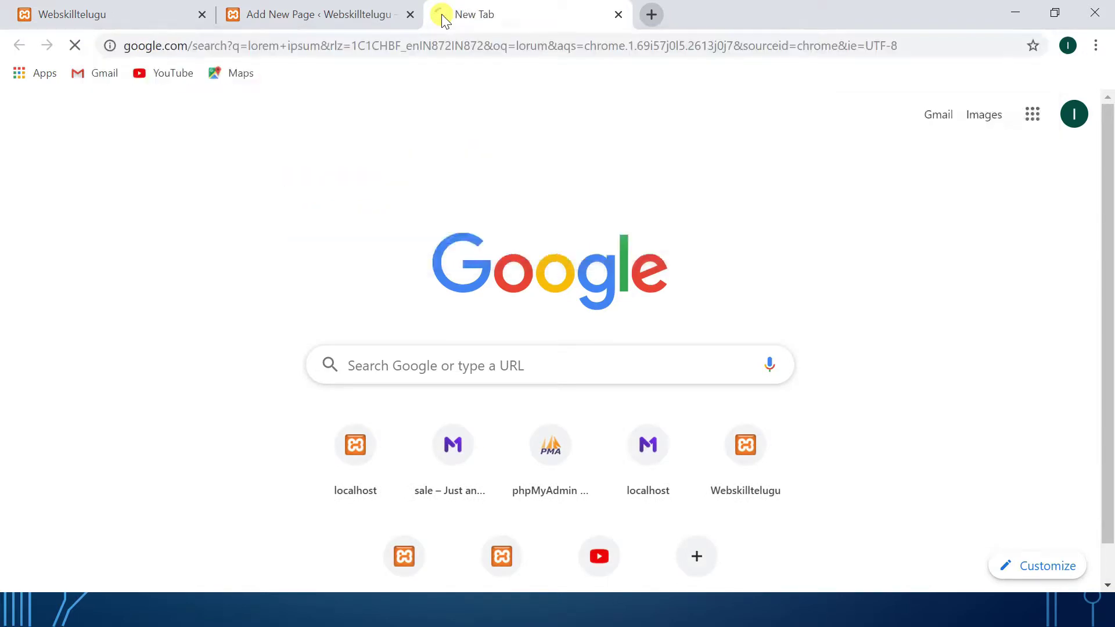
left_click(269, 247)
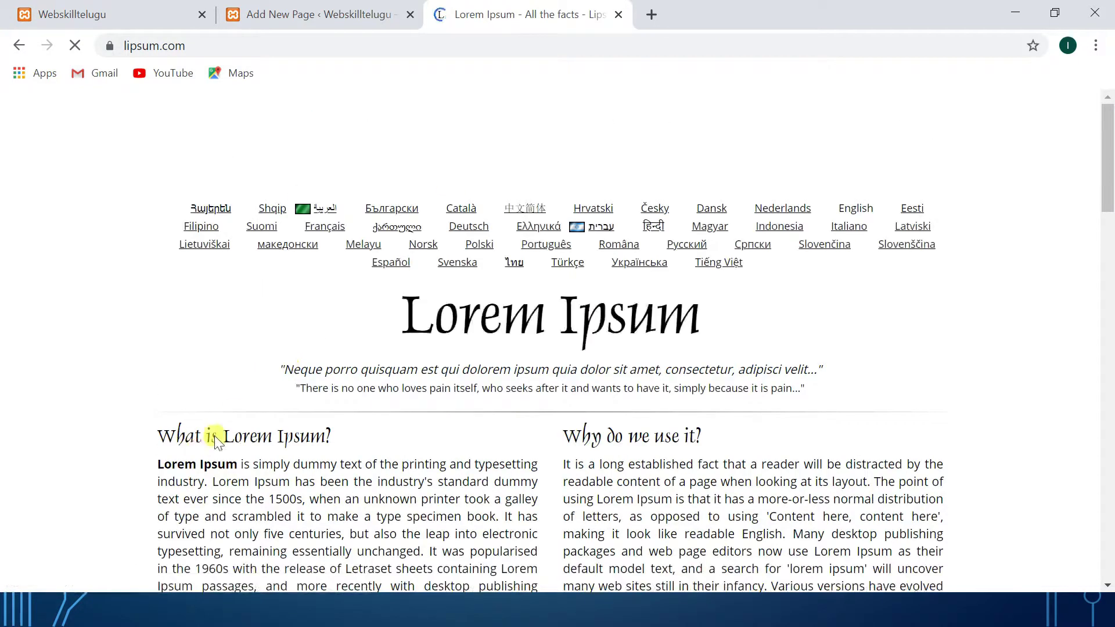
Copy the heading "What is Lorem Ipsum?" from lipsum.com and paste it as the new page's title.
left_click_drag(167, 436, 342, 440)
key("ctrl+c")
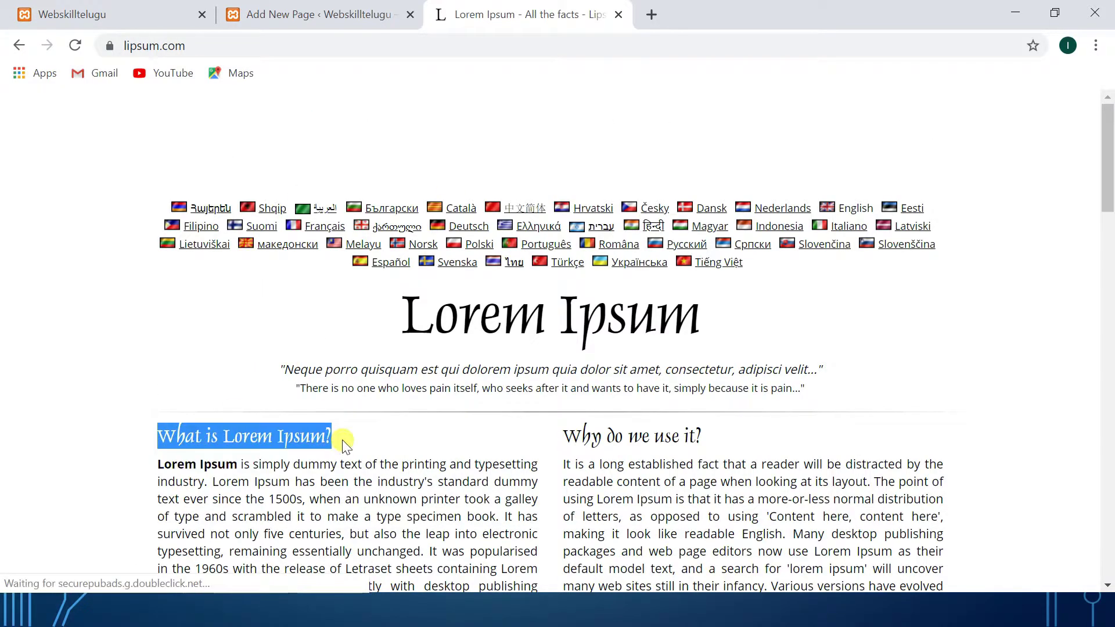
left_click(345, 6)
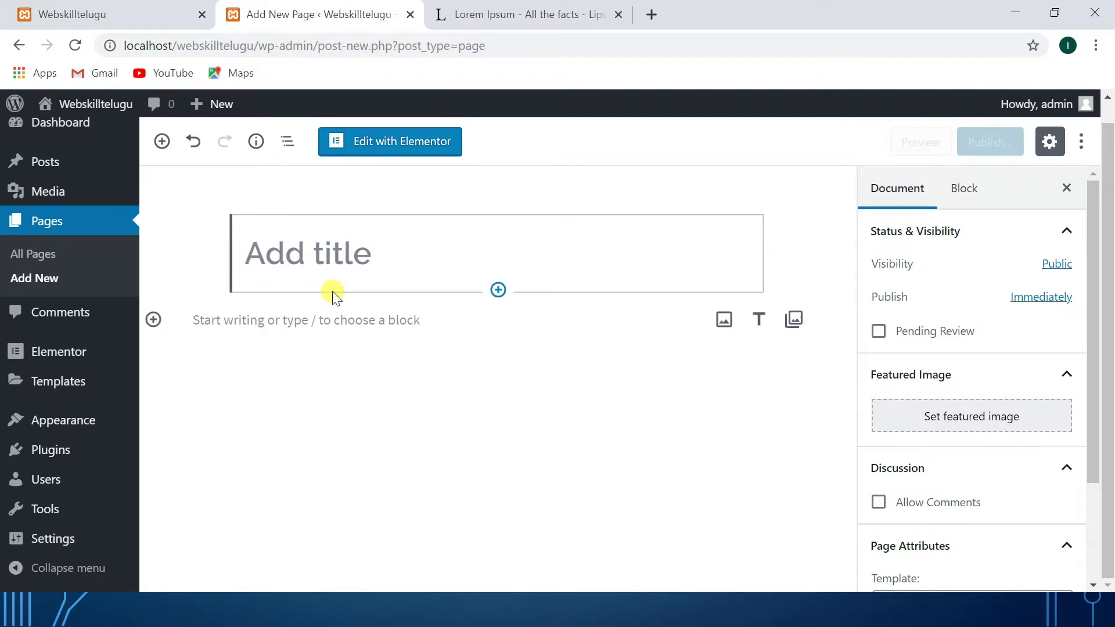
key("ctrl+v")
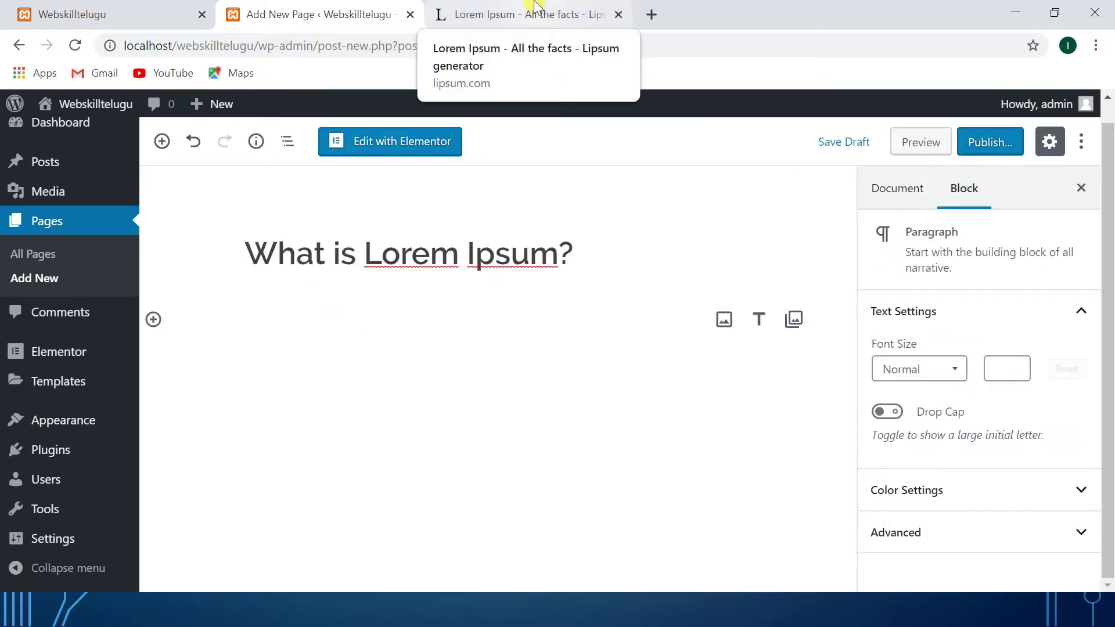
Copy the lipsum.com paragraph under "What is Lorem Ipsum?" into the page body and split it into two blocks before "It has survived".
left_click(511, 14)
scroll(348, 416, "down", 3)
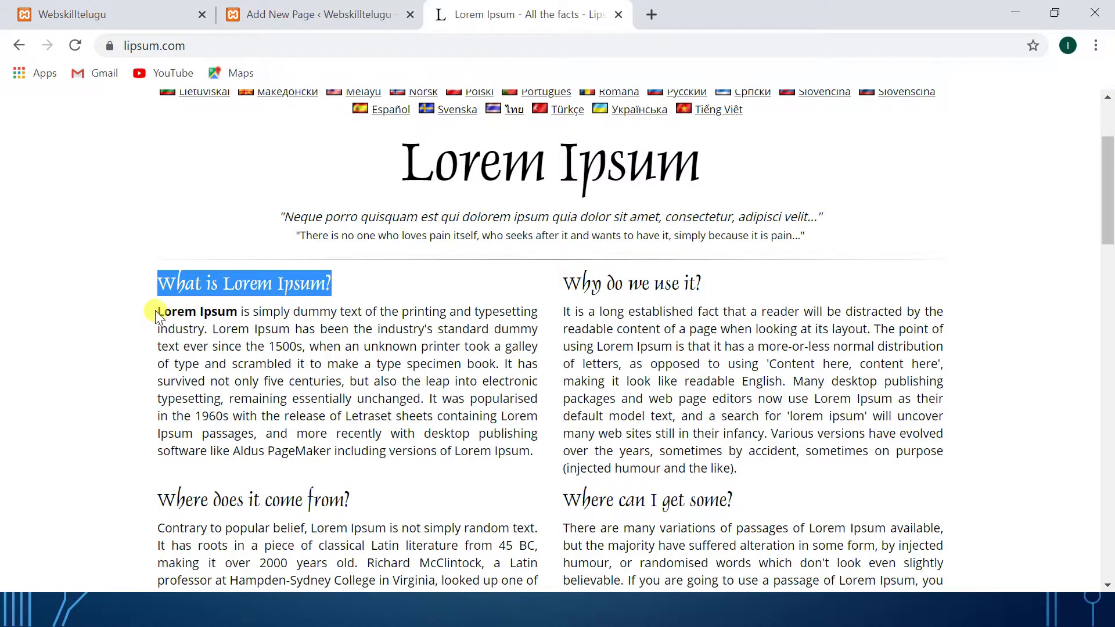
mouse_move(155, 311)
left_mouse_down()
mouse_move(519, 432)
mouse_move(248, 326)
mouse_move(169, 313)
left_mouse_up()
key("ctrl+c")
left_click(520, 433)
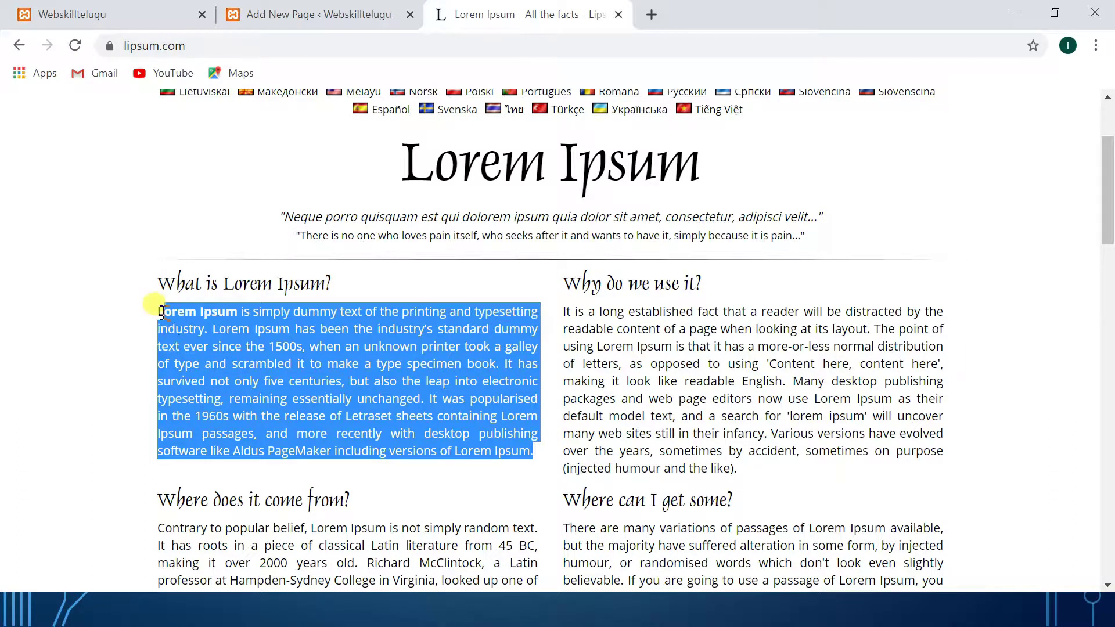
left_click(302, 14)
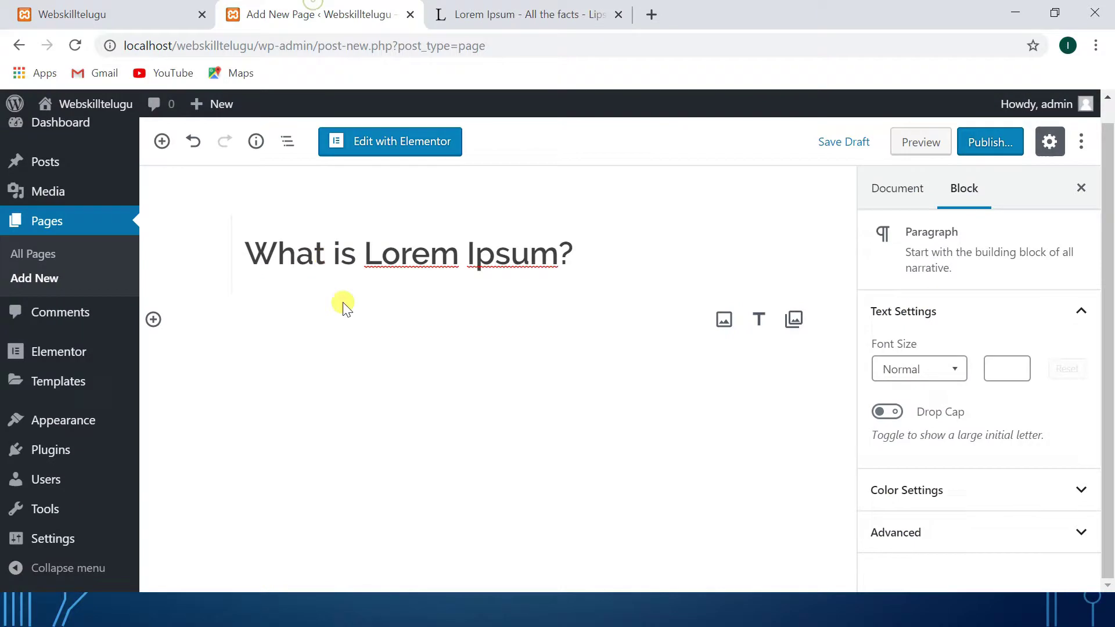
left_click(341, 336)
left_click(327, 316)
key("ctrl+v")
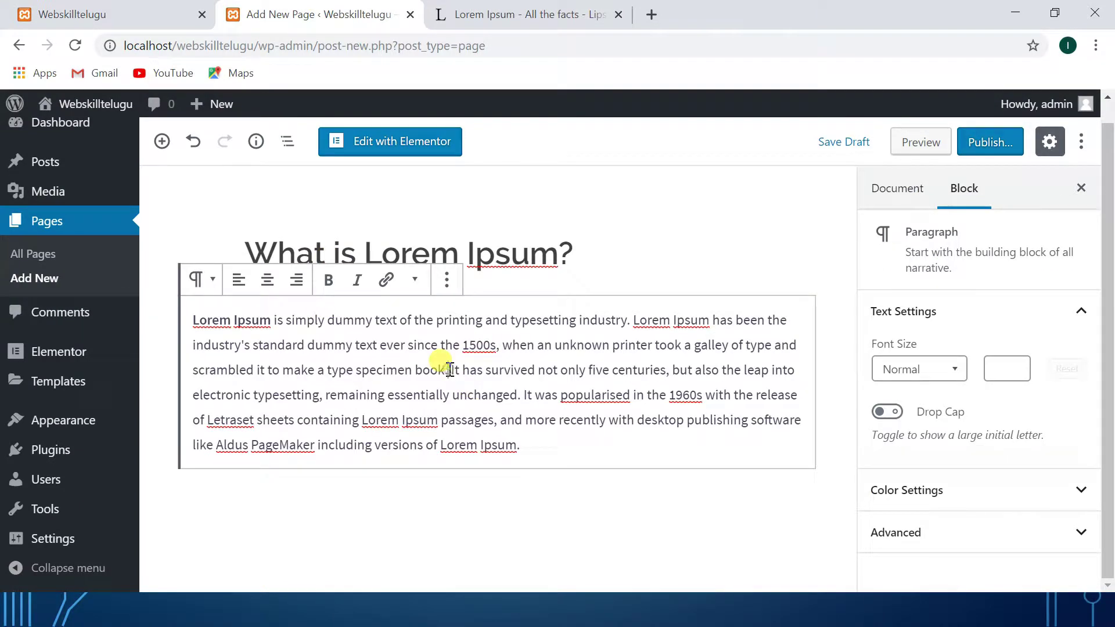
left_click(450, 370)
key("Return")
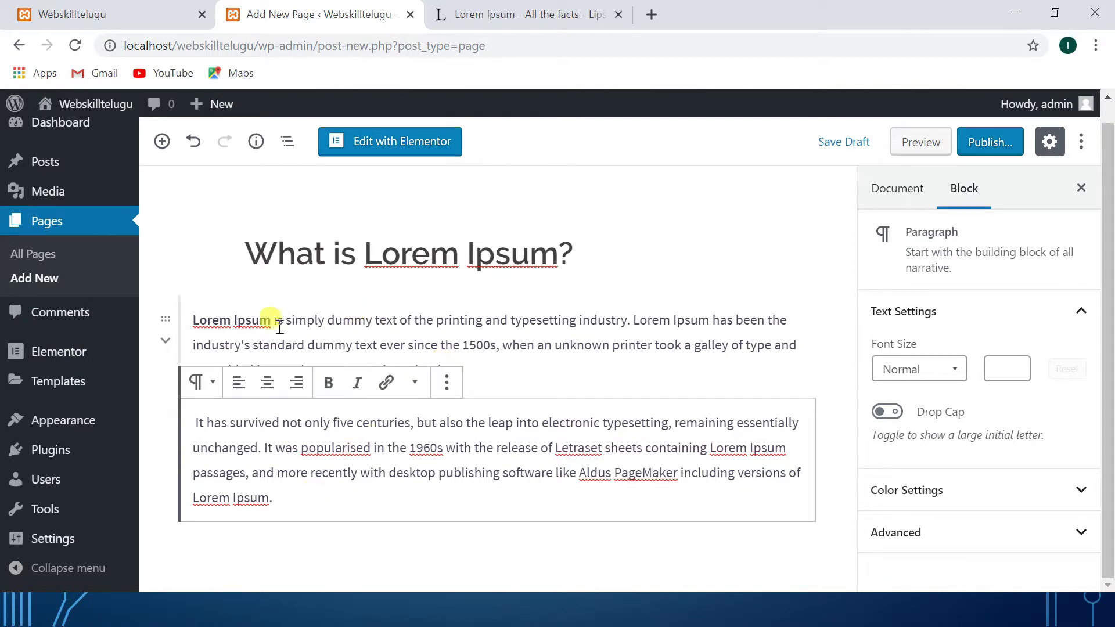
Copy the paragraph starting "Lorem Ipsum is simply dummy text" into a new block at the end of the page.
triple_click(250, 321)
key("ctrl+c")
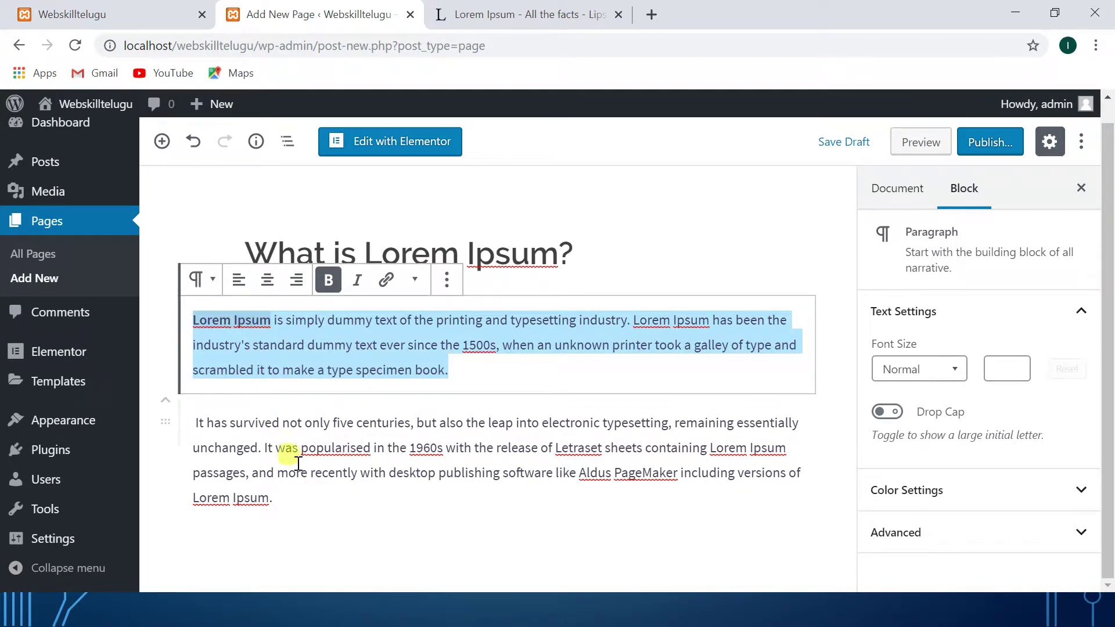
left_click(293, 498)
key("Return")
key("ctrl+v")
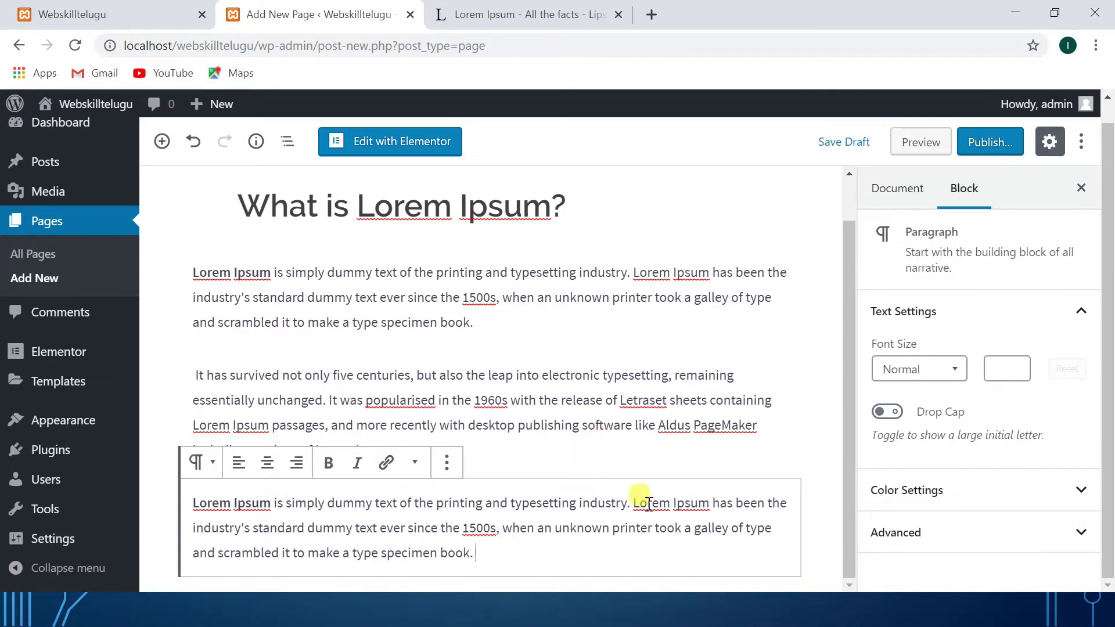
Insert an image block after the "It has survived" paragraph and upload the "hero" image from the Pictures folder into it.
left_click(593, 455)
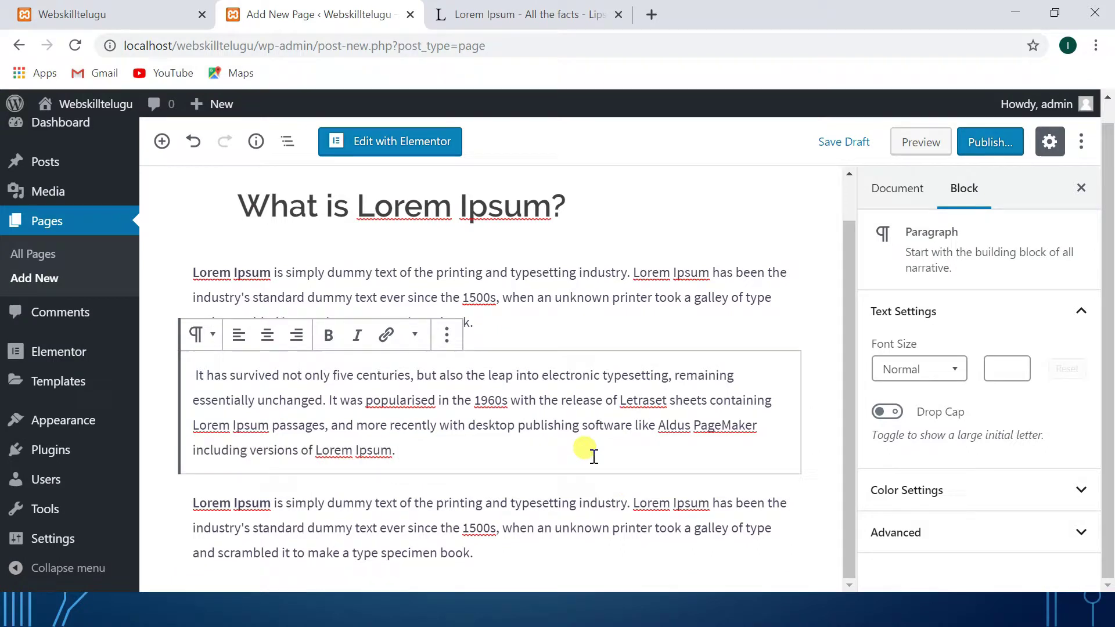
key("Return")
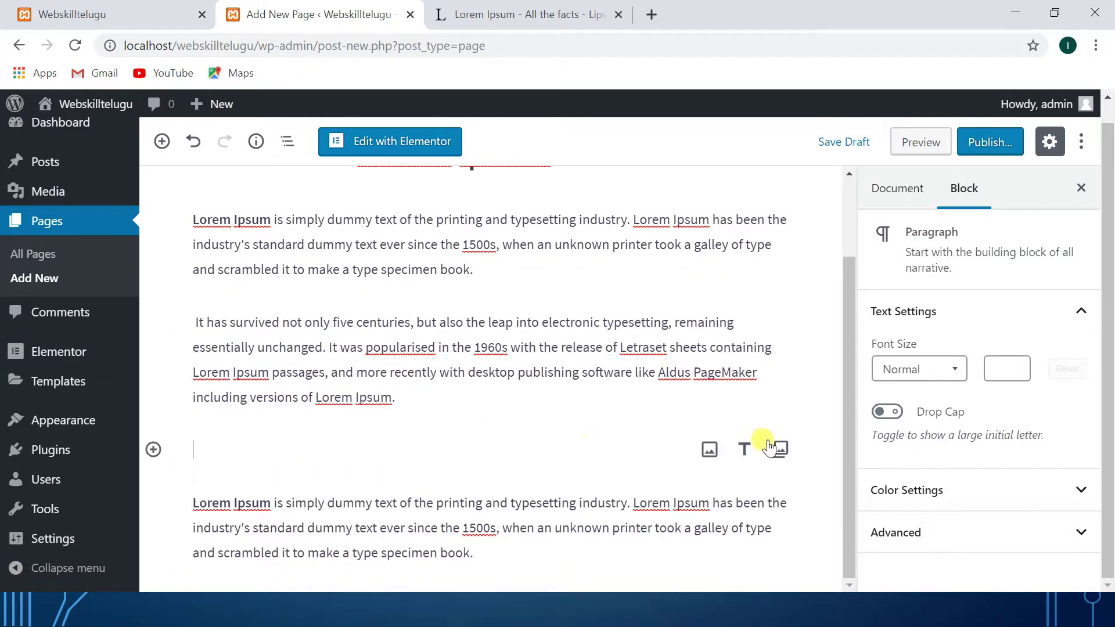
left_click(709, 450)
scroll(492, 464, "down", 2)
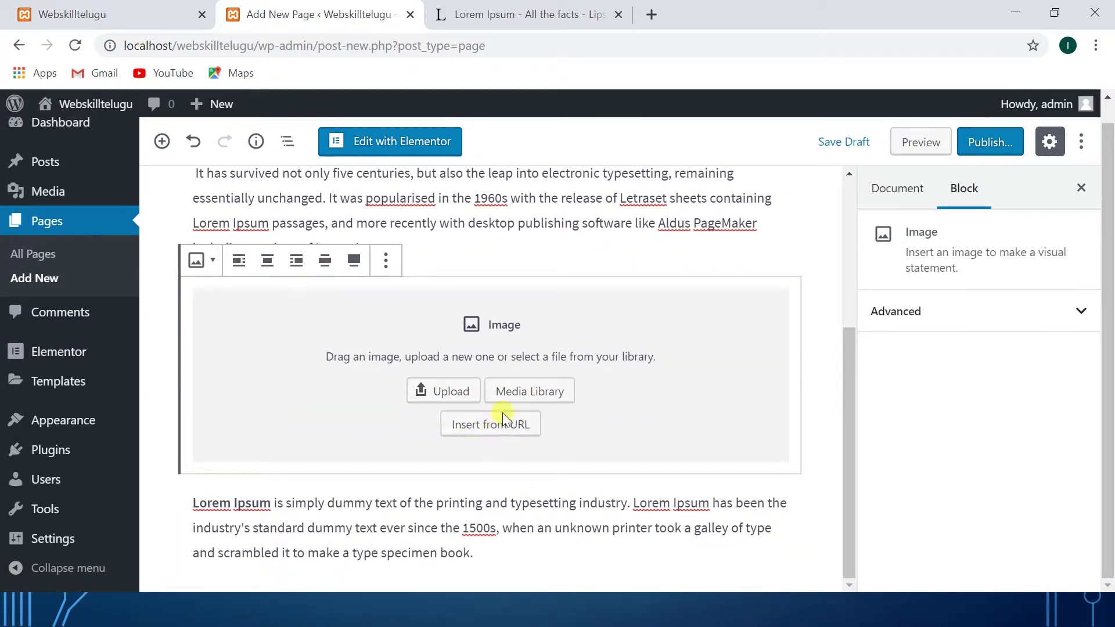
left_click(460, 399)
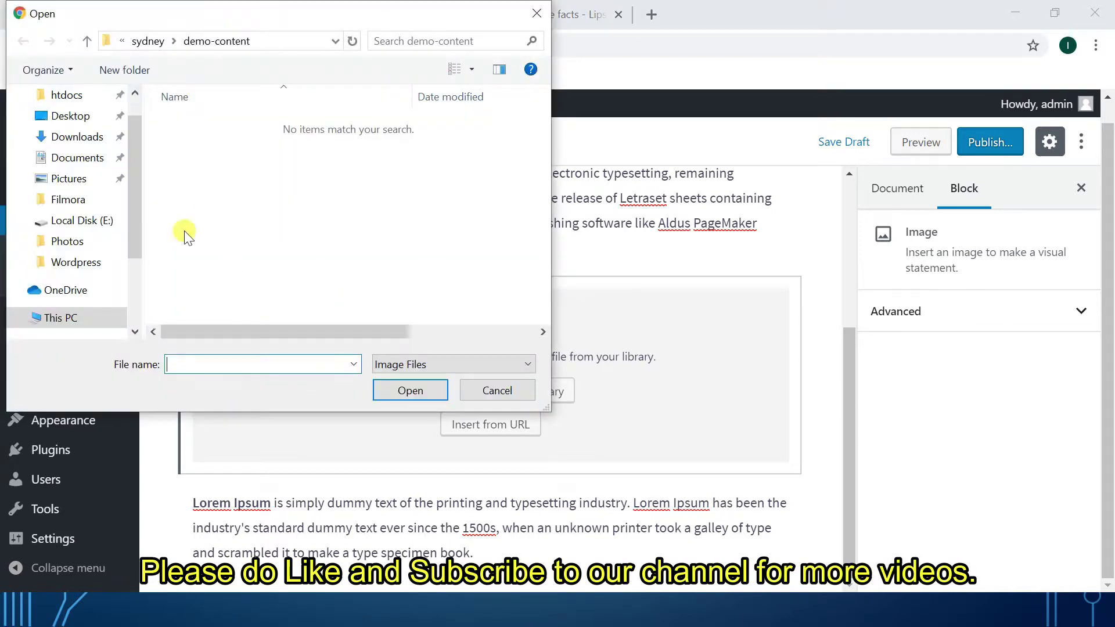
left_click(58, 178)
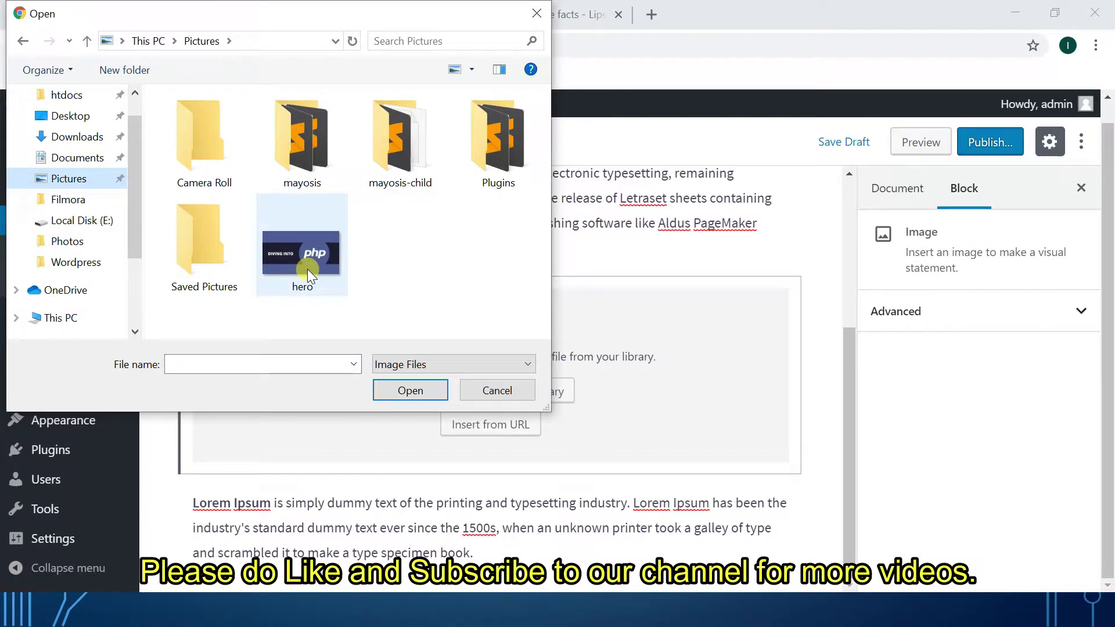
left_click(307, 269)
double_click(308, 269)
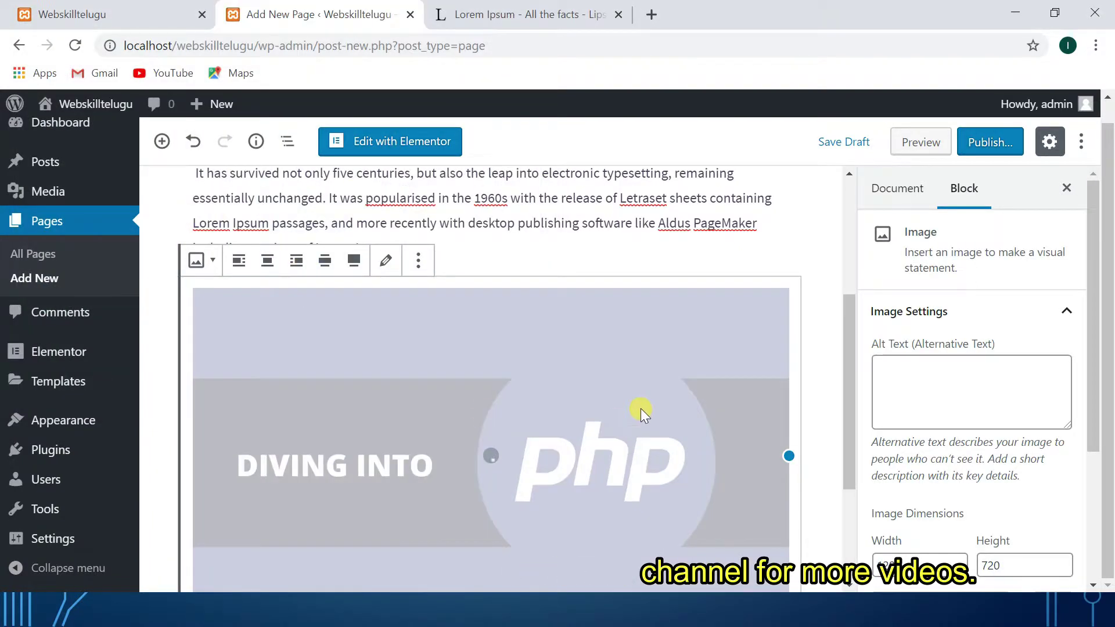
Centre the uploaded PHP image and shrink it to about 577 × 324 pixels.
scroll(640, 409, "down", 3)
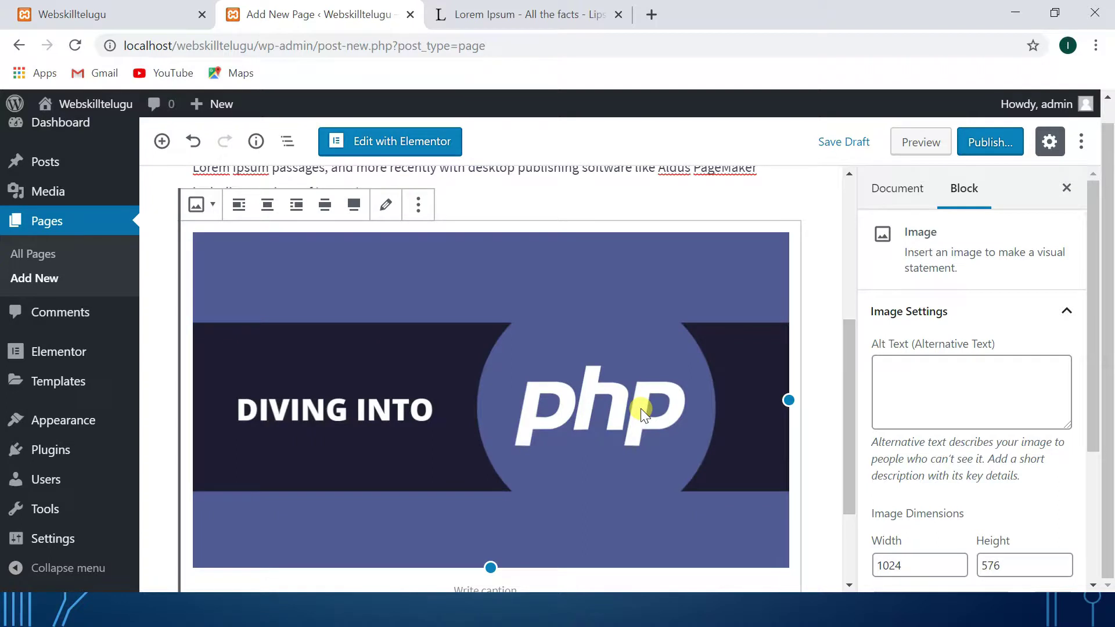
left_click(270, 206)
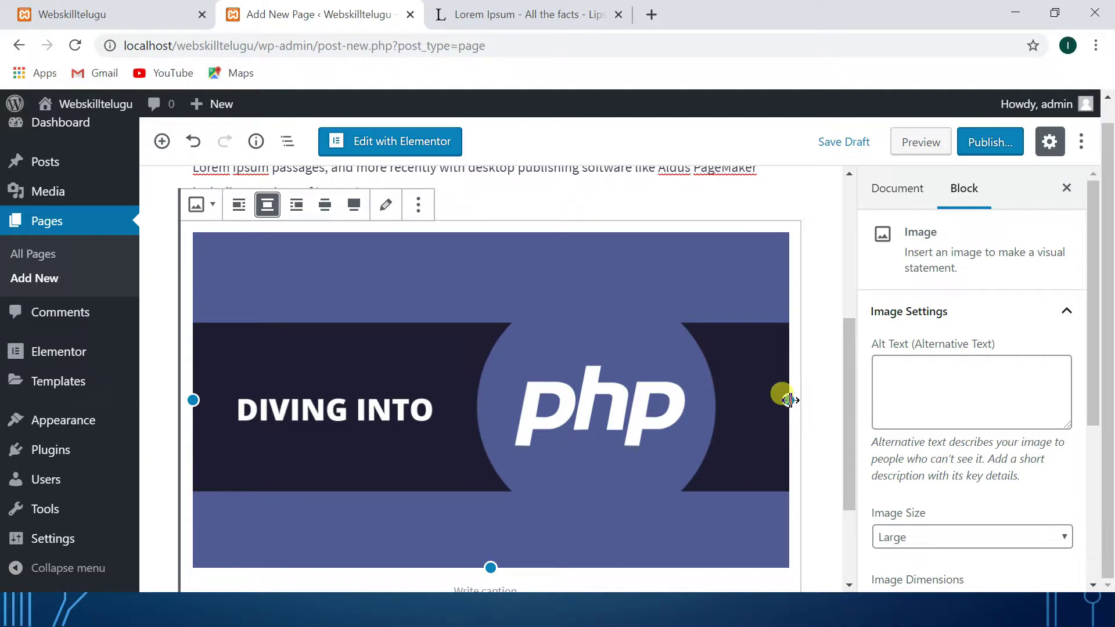
left_click_drag(789, 399, 689, 388)
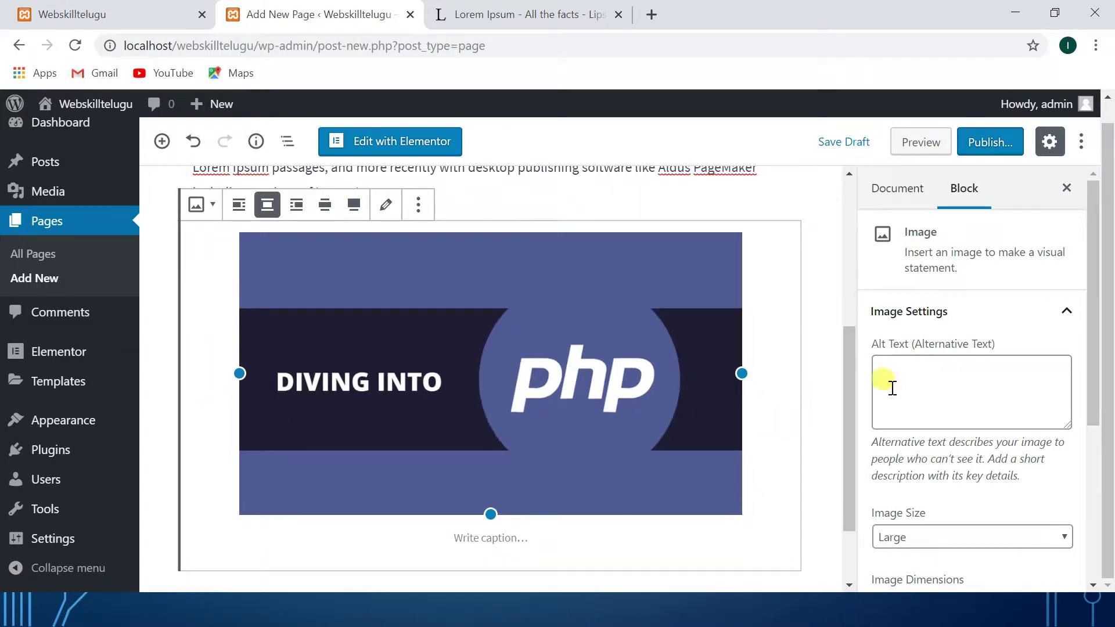
Enter "Php" as the image's alternative text.
scroll(978, 400, "down", 3)
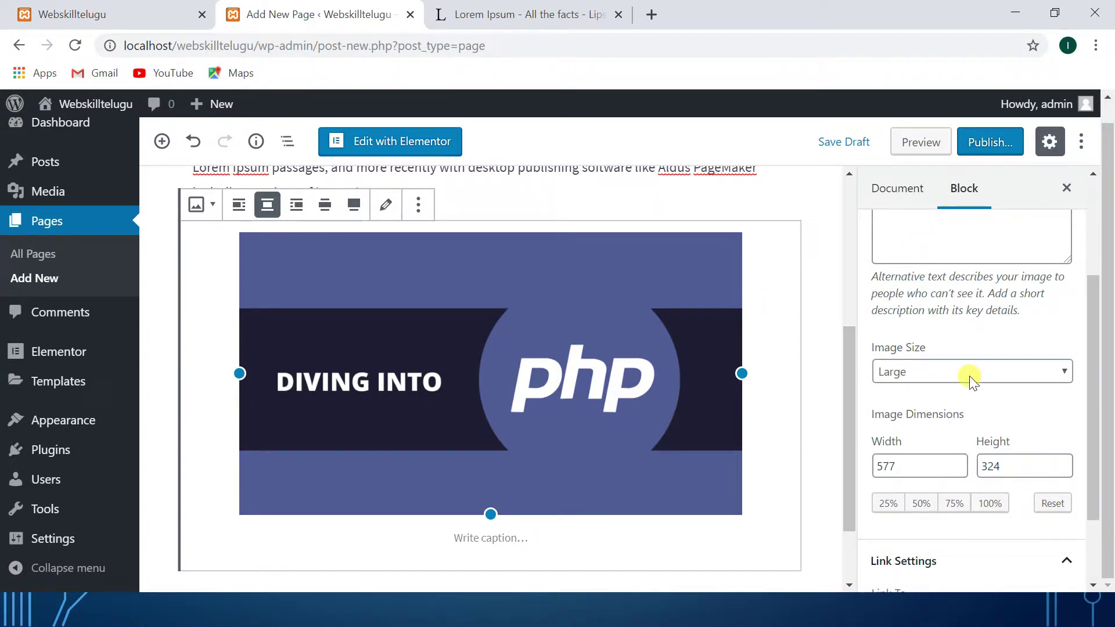
scroll(969, 375, "down", 2)
scroll(969, 375, "up", 5)
left_click(946, 372)
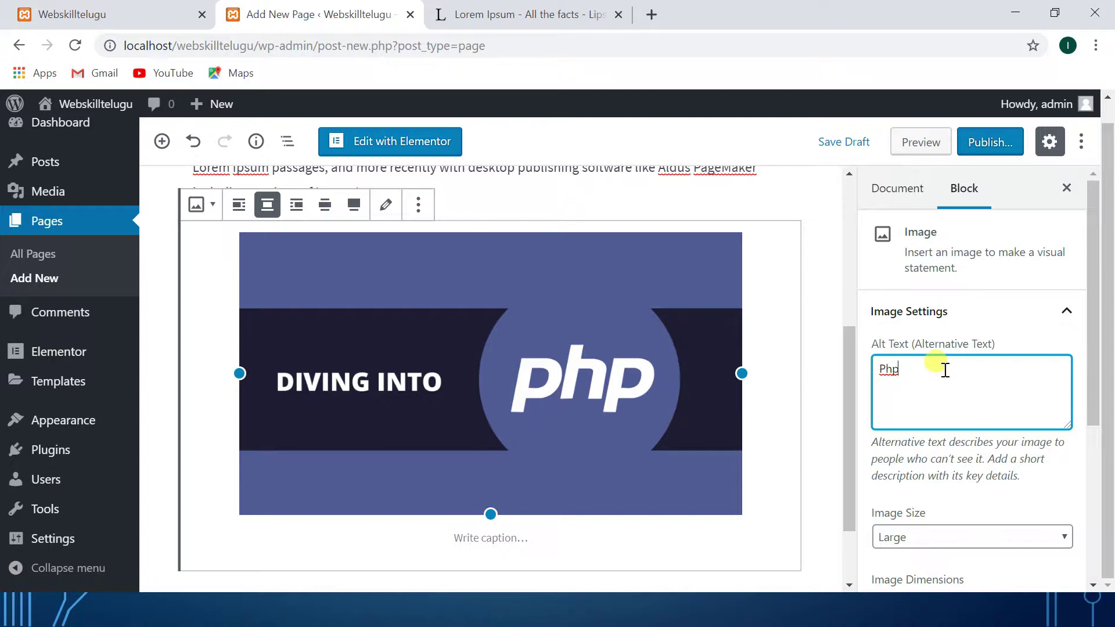
Look through the page's document settings and review its content from the title to the last paragraph.
left_click(899, 192)
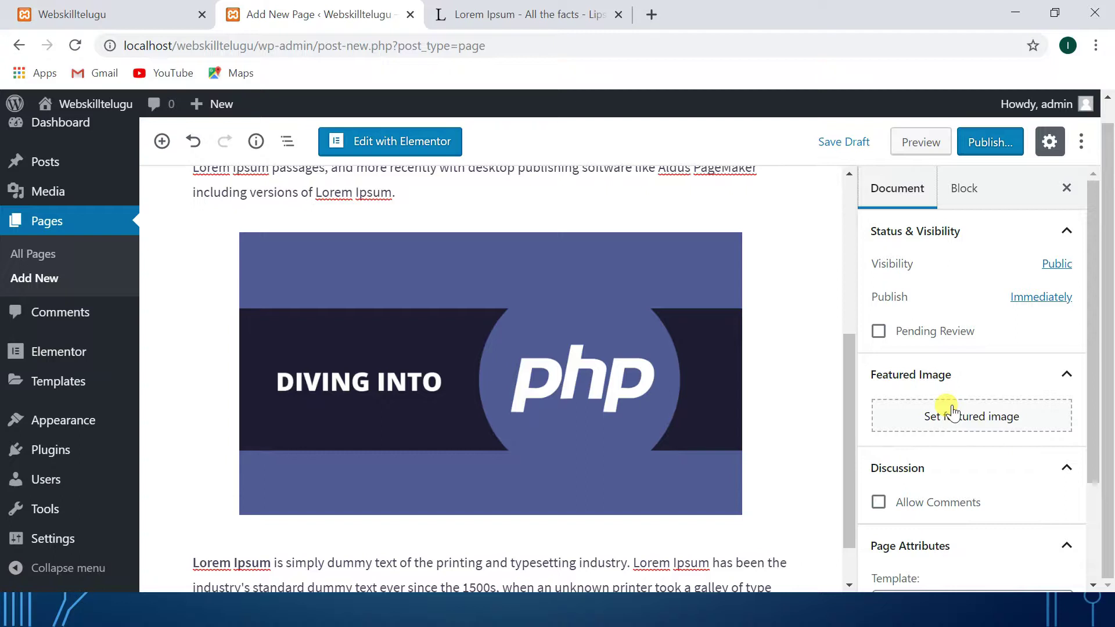
scroll(953, 412, "down", 3)
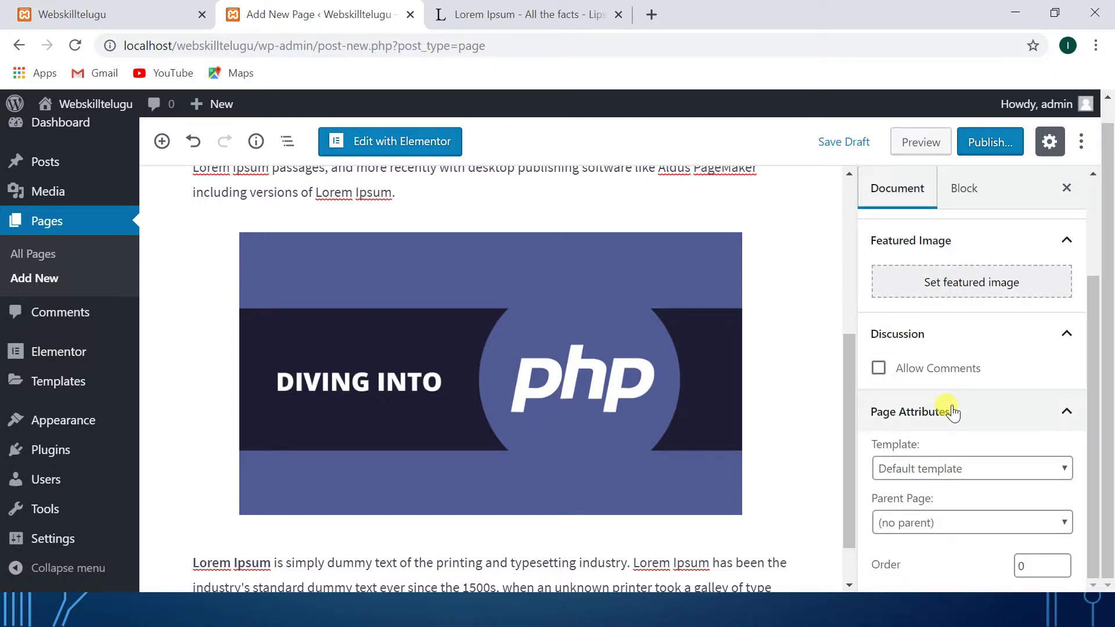
scroll(952, 412, "up", 2)
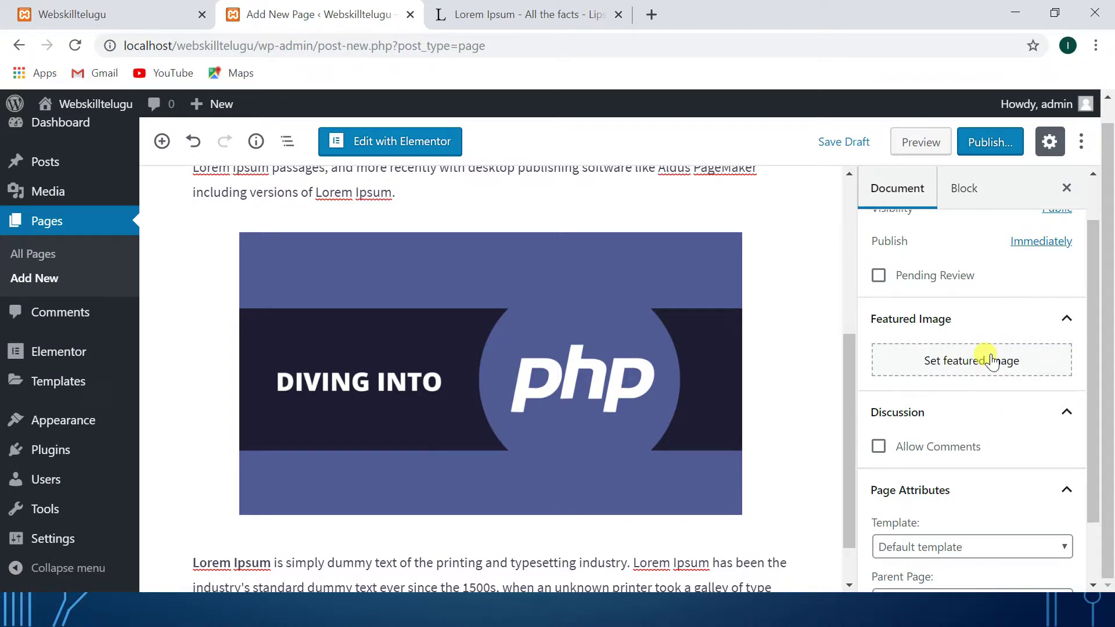
scroll(992, 361, "up", 1)
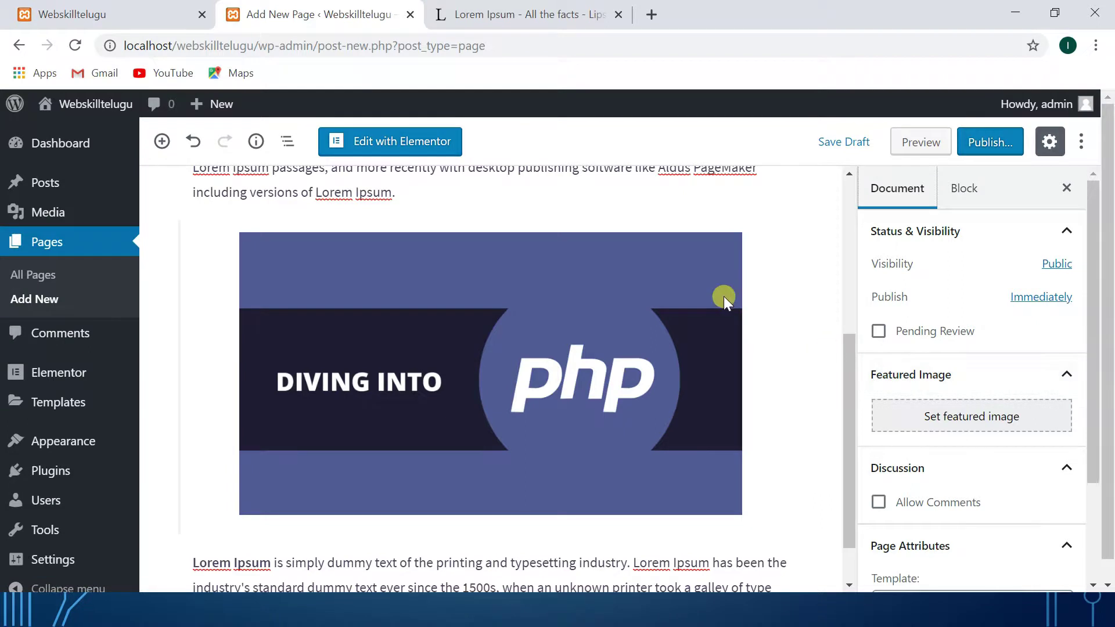
scroll(723, 296, "up", 3)
scroll(724, 296, "up", 2)
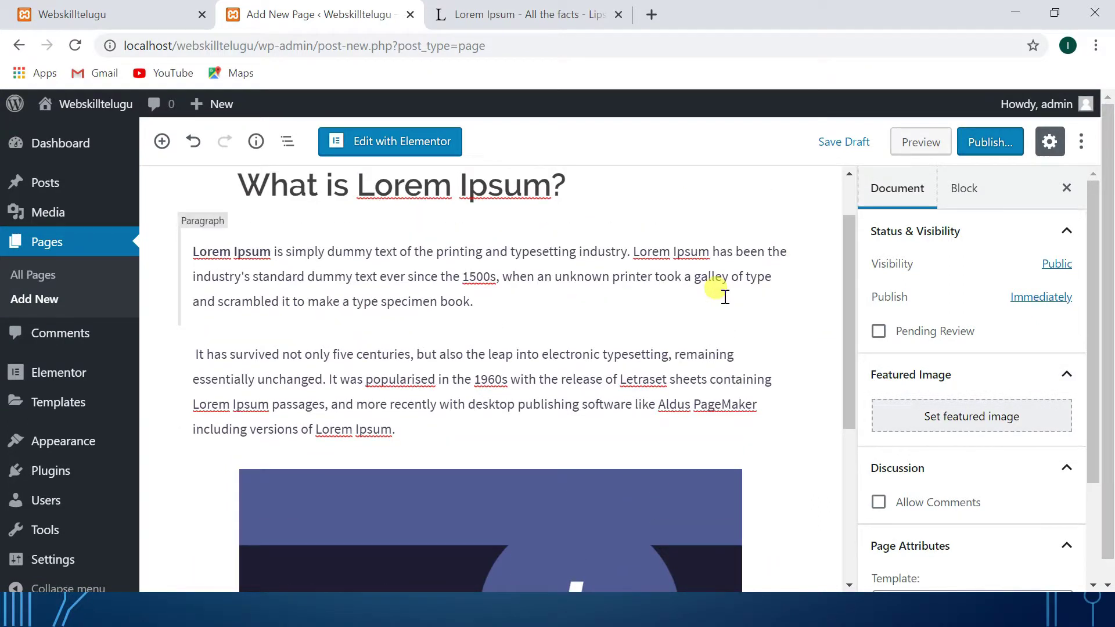
scroll(725, 297, "down", 4)
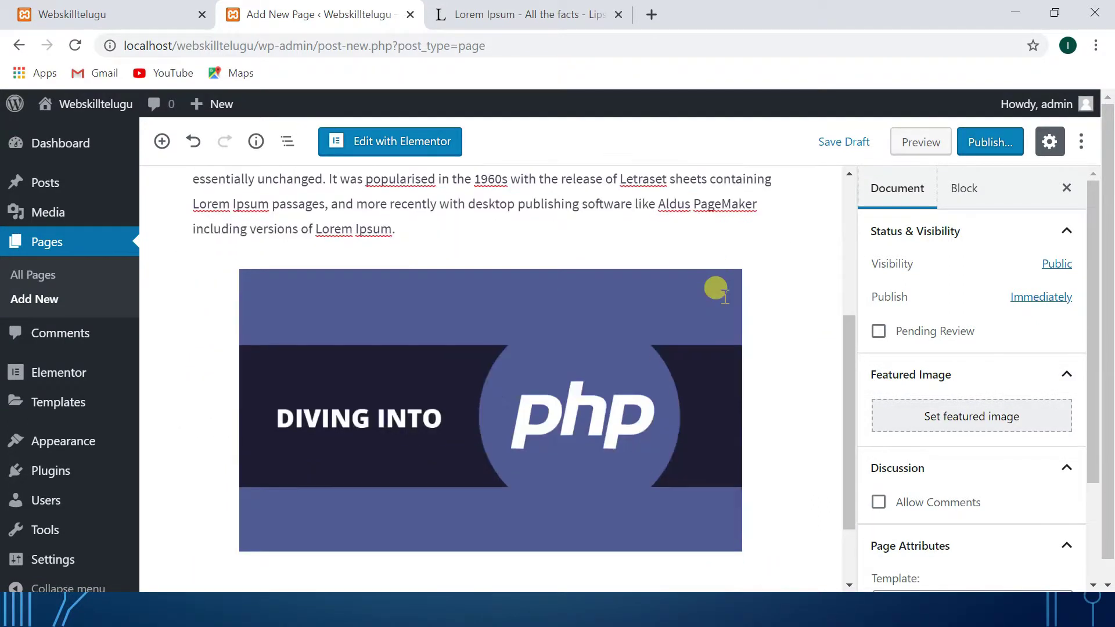
scroll(724, 296, "down", 2)
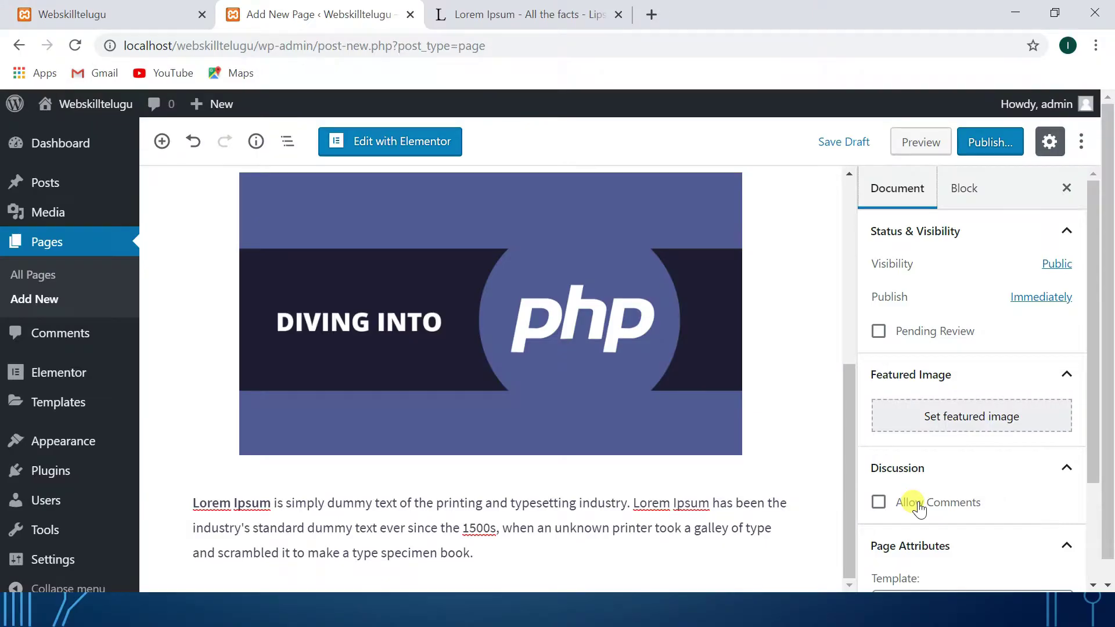
scroll(648, 378, "up", 5)
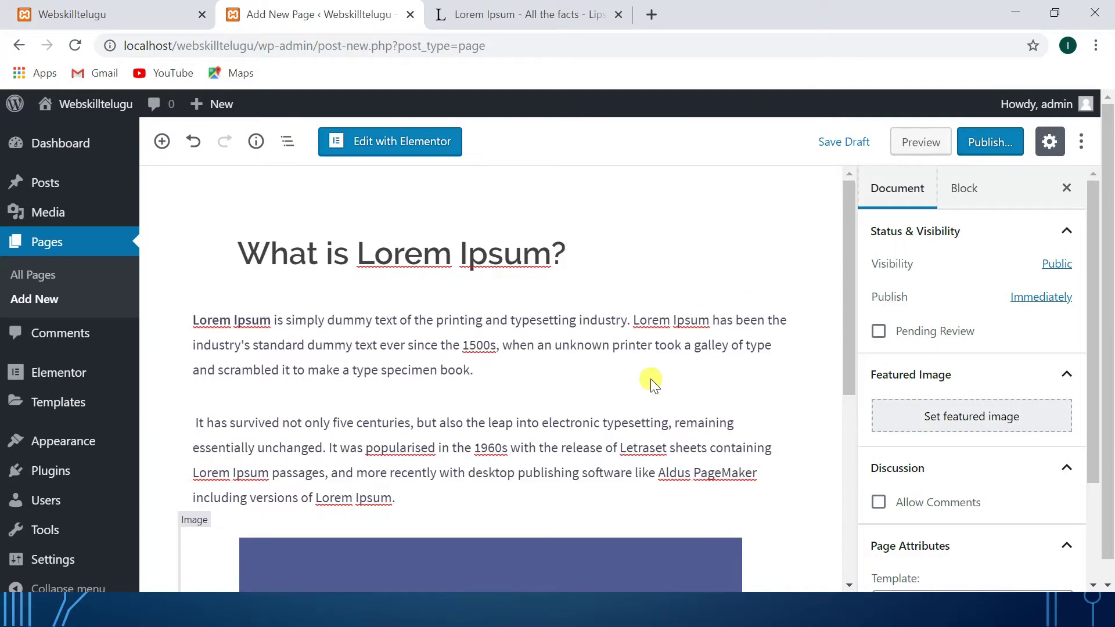
Preview the draft page in a new tab and examine its title, text, image and sidebar widgets.
left_click(930, 144)
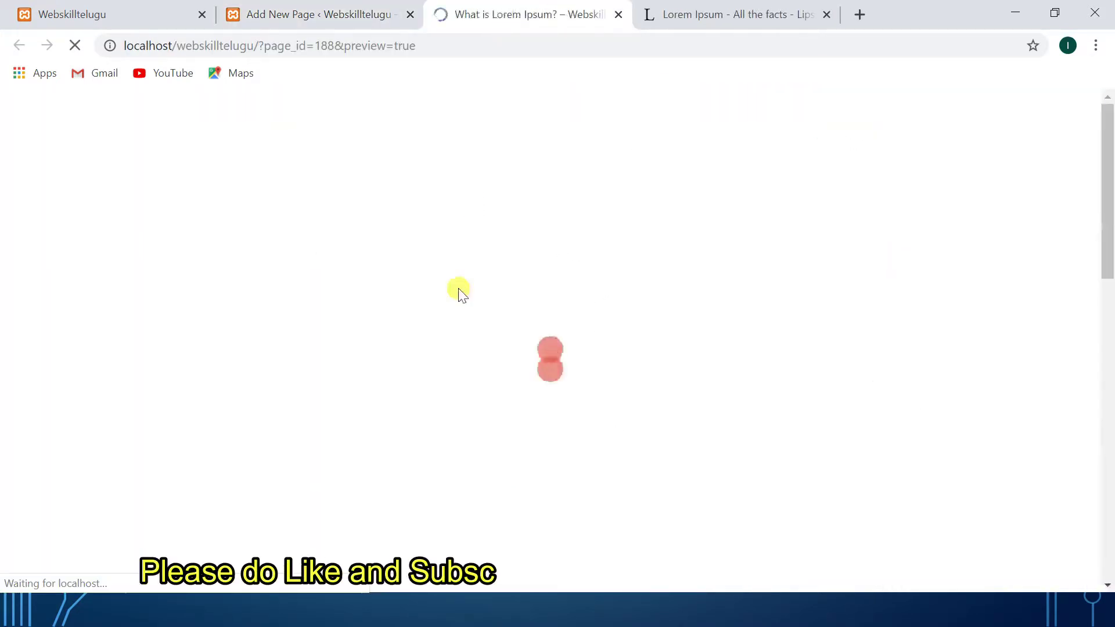
scroll(458, 288, "down", 3)
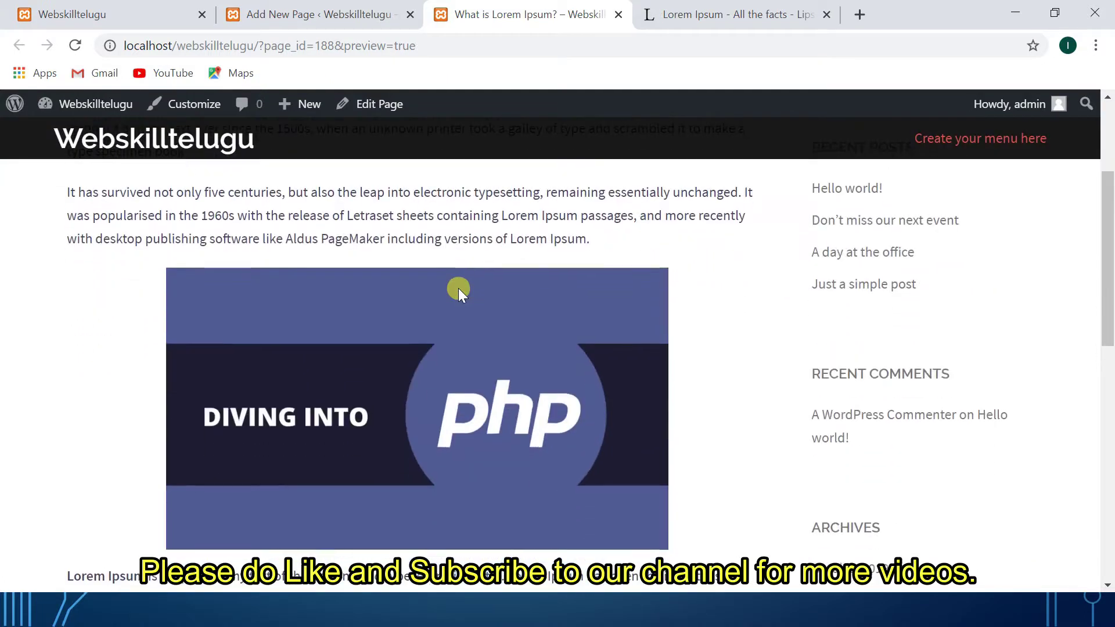
scroll(458, 289, "down", 4)
scroll(458, 288, "up", 7)
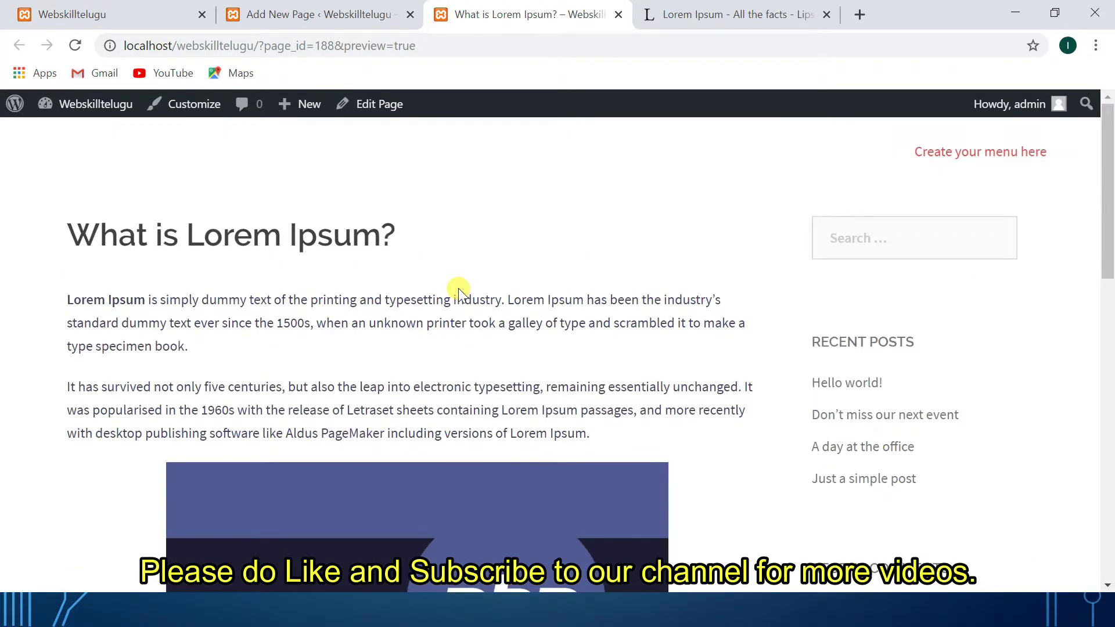
scroll(458, 288, "down", 1)
scroll(459, 288, "up", 1)
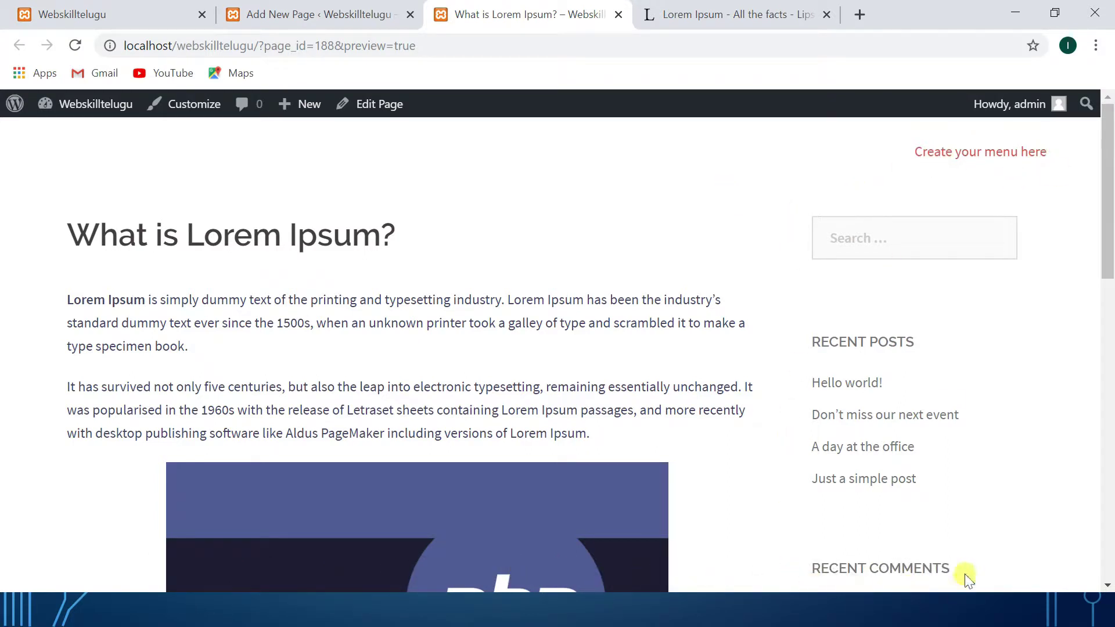
scroll(923, 390, "down", 3)
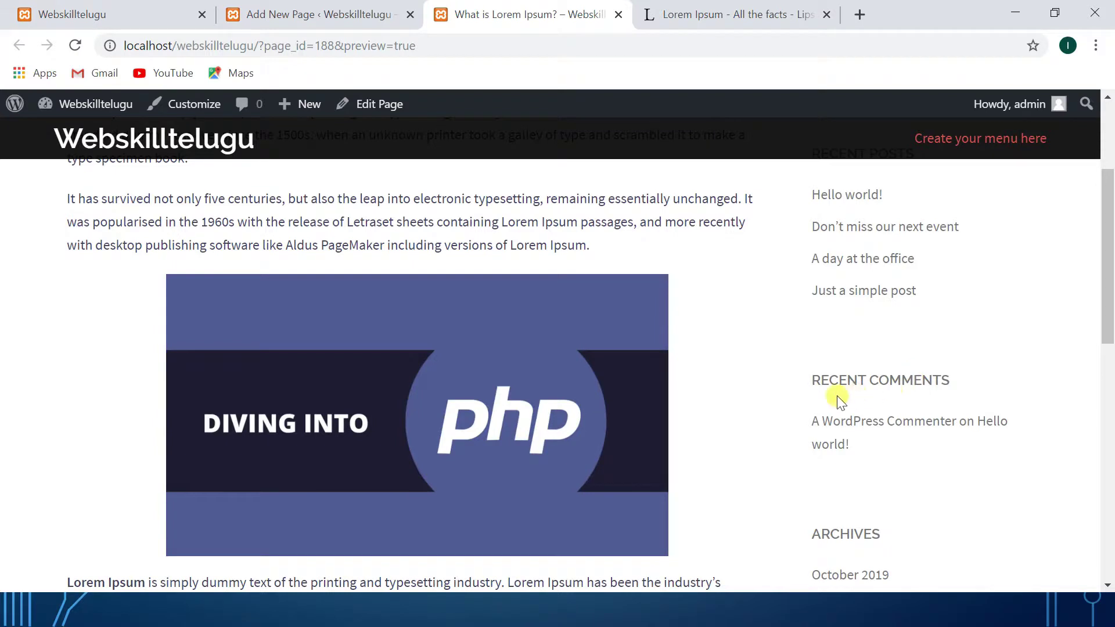
scroll(904, 472, "down", 1)
scroll(904, 473, "up", 4)
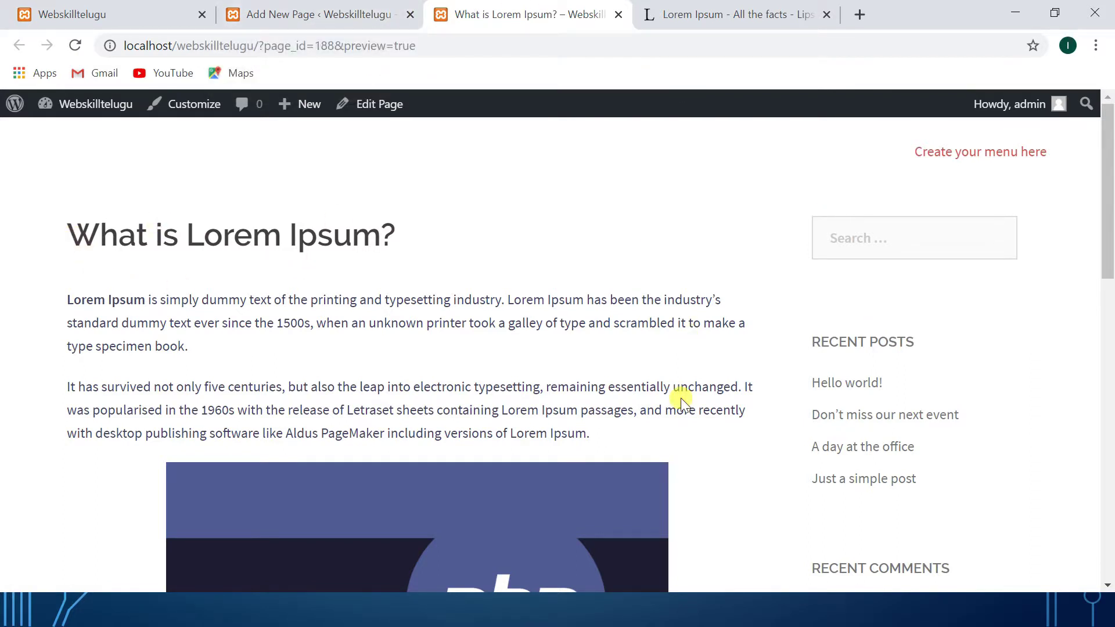
scroll(681, 401, "down", 1)
left_click(317, 14)
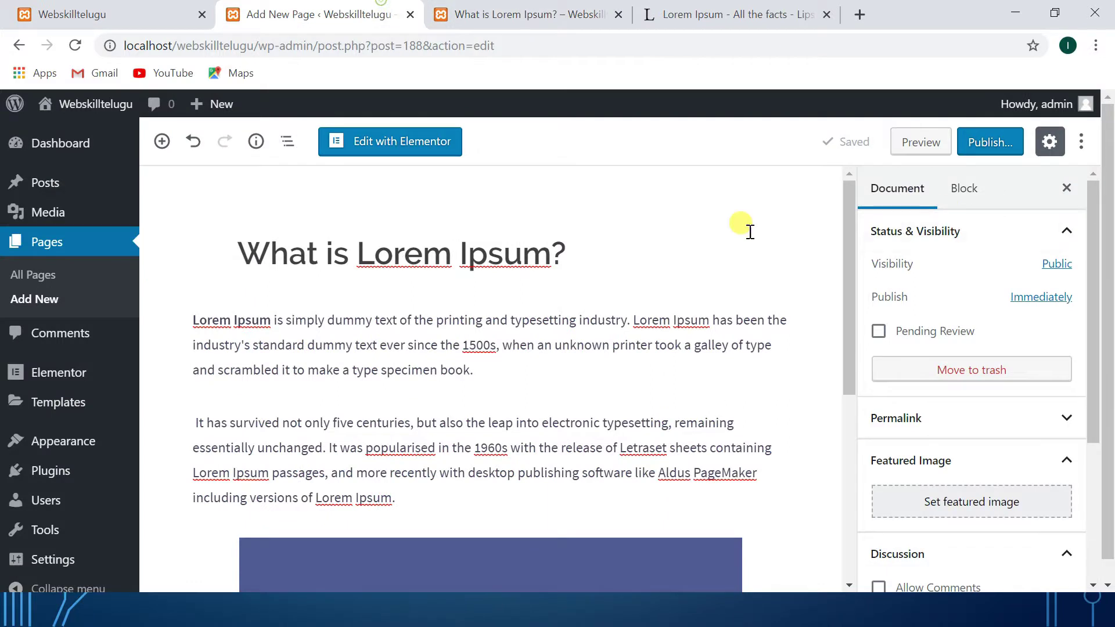
left_click(522, 14)
scroll(430, 325, "down", 4)
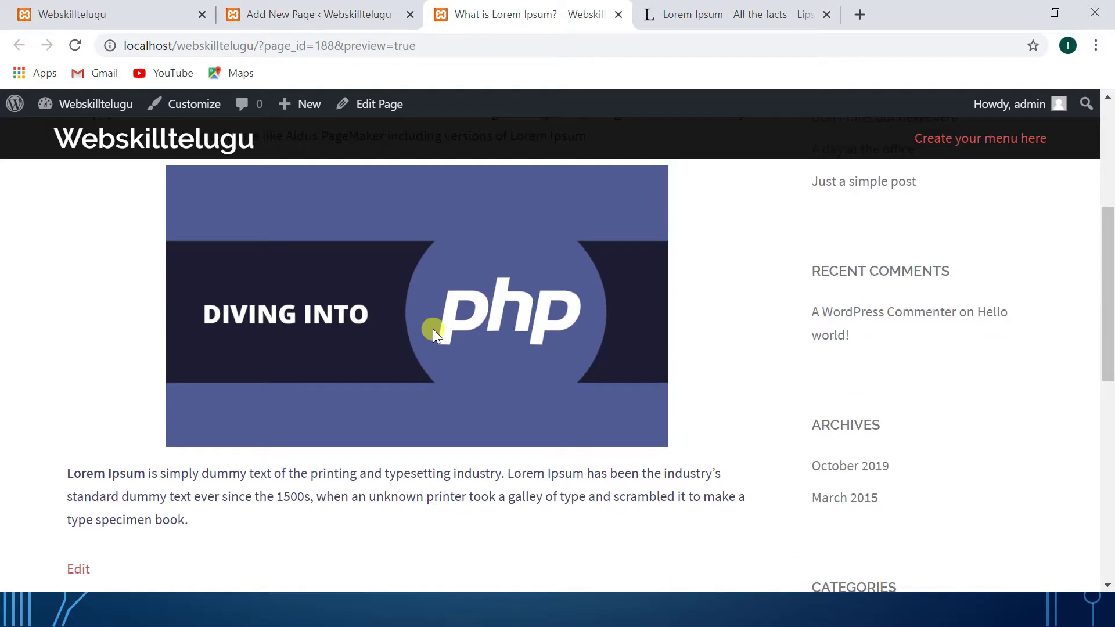
scroll(433, 329, "up", 5)
Return to the page editor and publish the "What is Lorem Ipsum?" page.
left_click(265, 11)
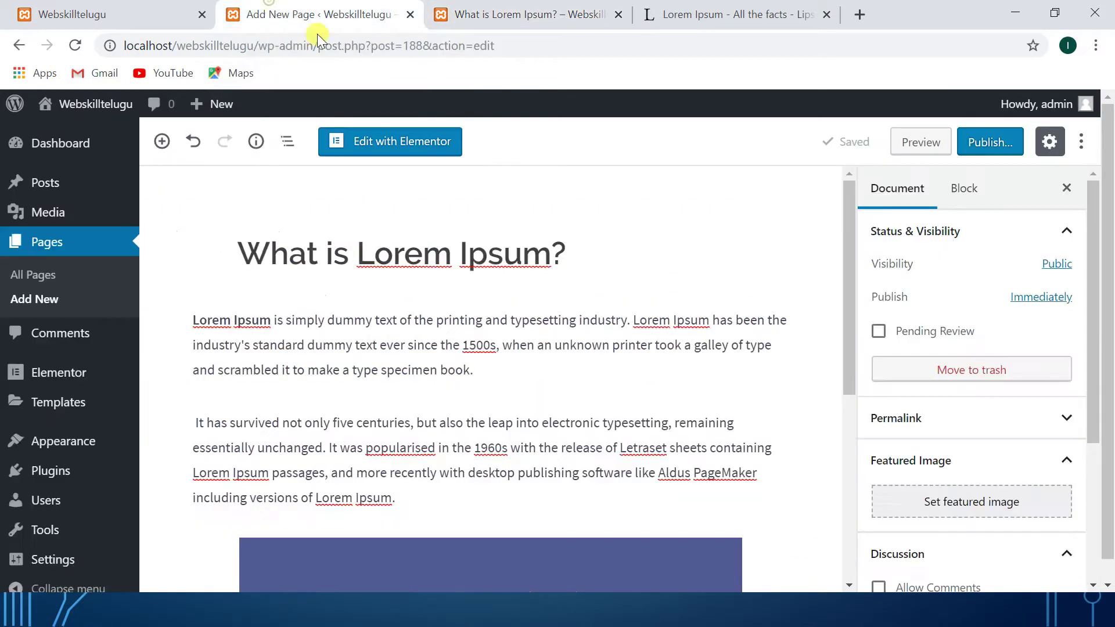
left_click(986, 145)
left_click(985, 143)
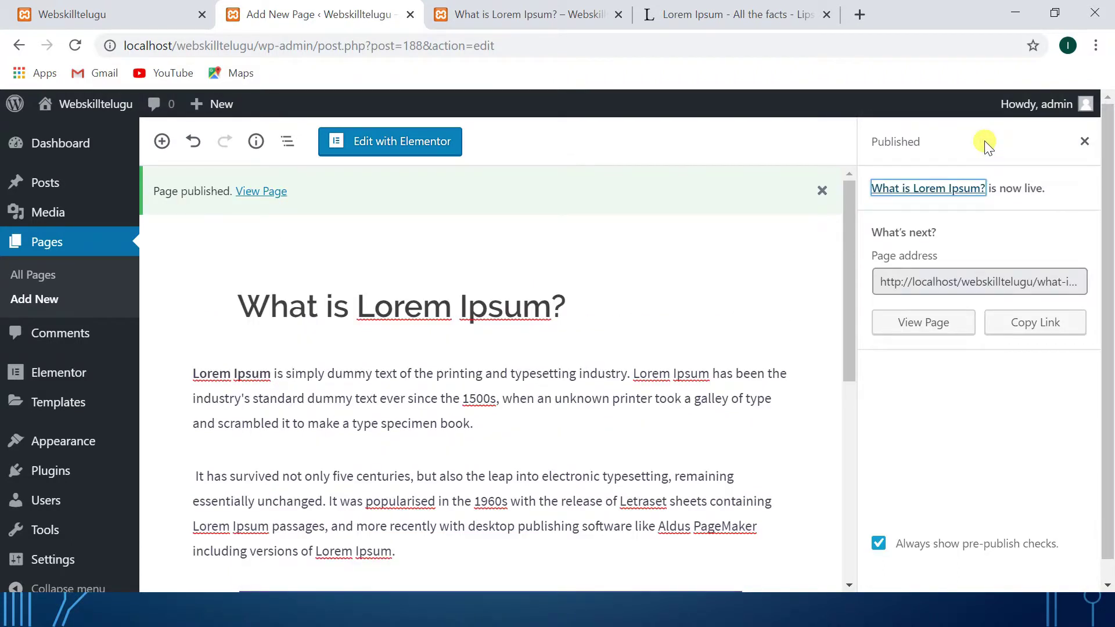
left_click(965, 277)
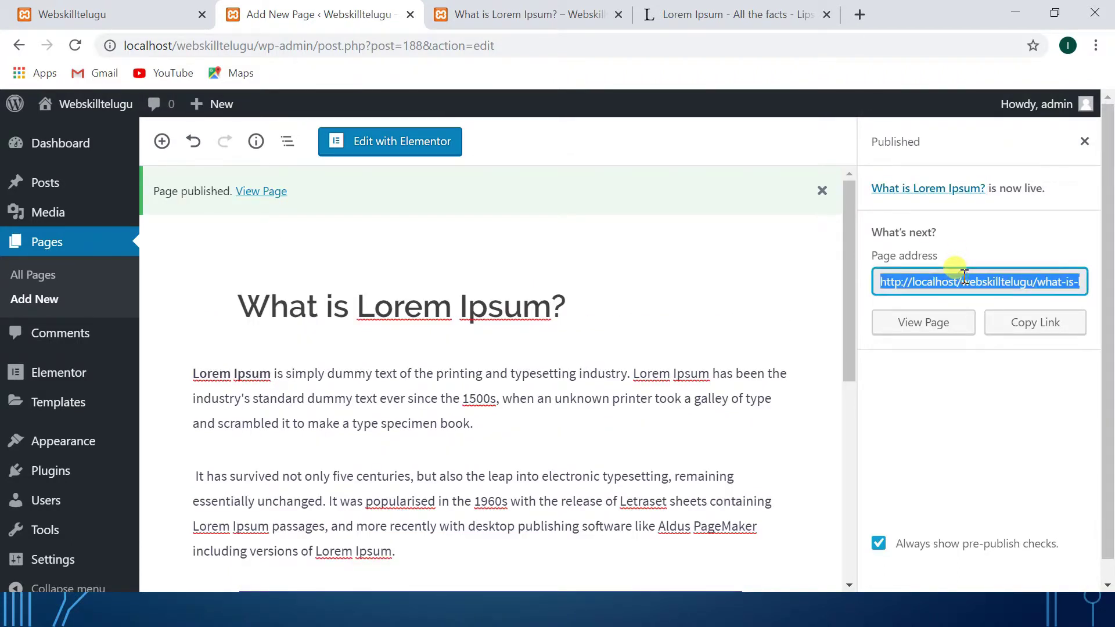
left_click(860, 14)
type("http://localhost/webskilltelugu/what-is-lorem-ipsum/")
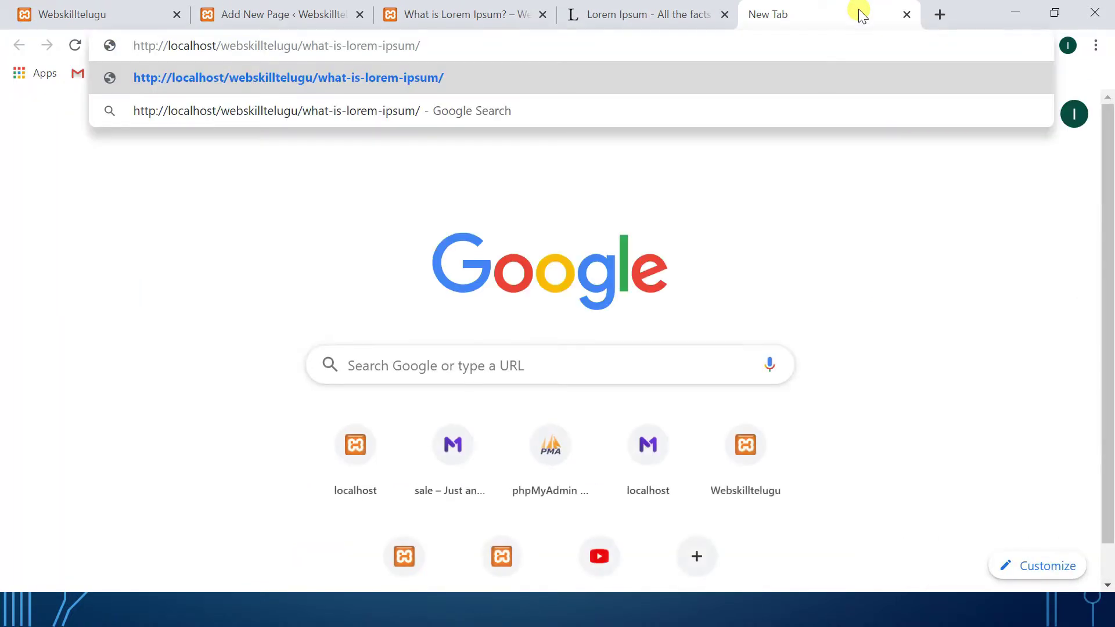
key("Return")
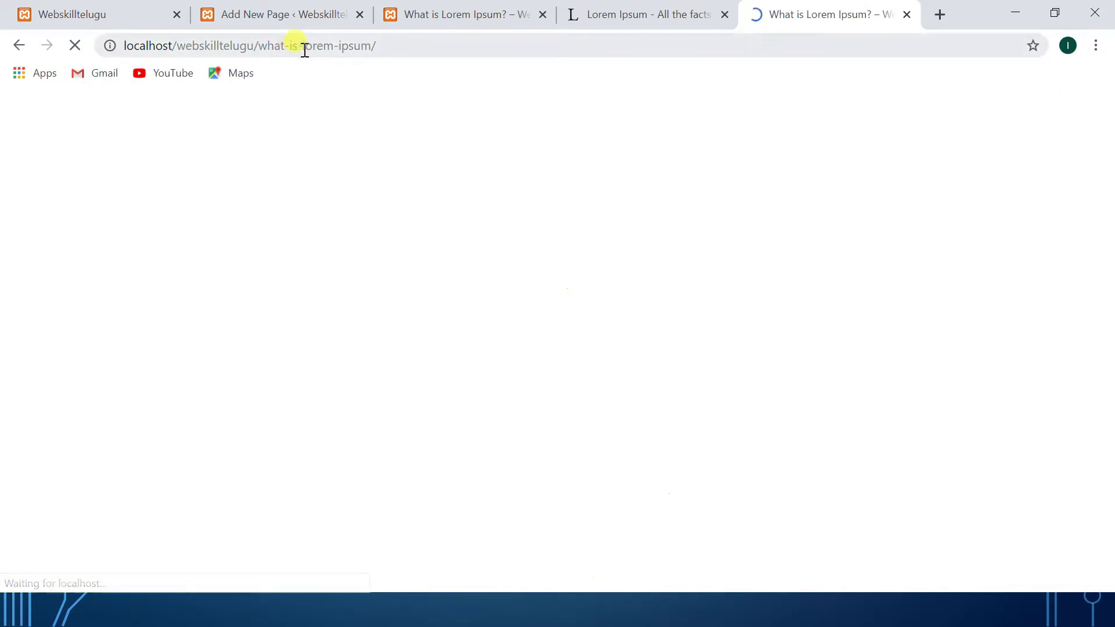
left_click_drag(259, 47, 430, 65)
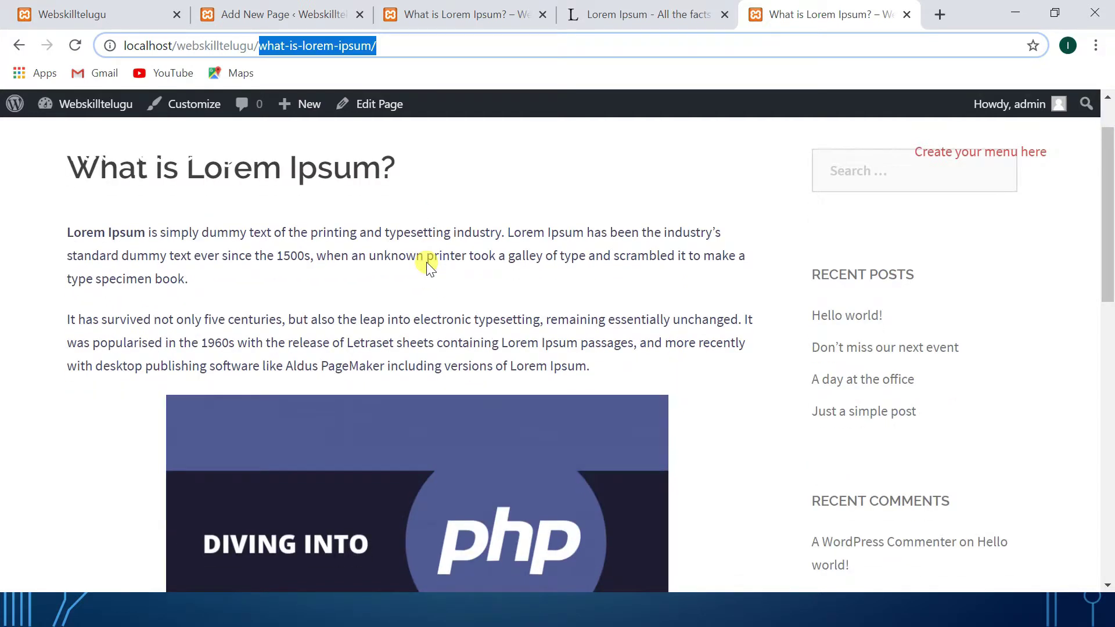
Look through the published page, return to the editor and view the live page from there, checking its text and image.
scroll(425, 304, "down", 8)
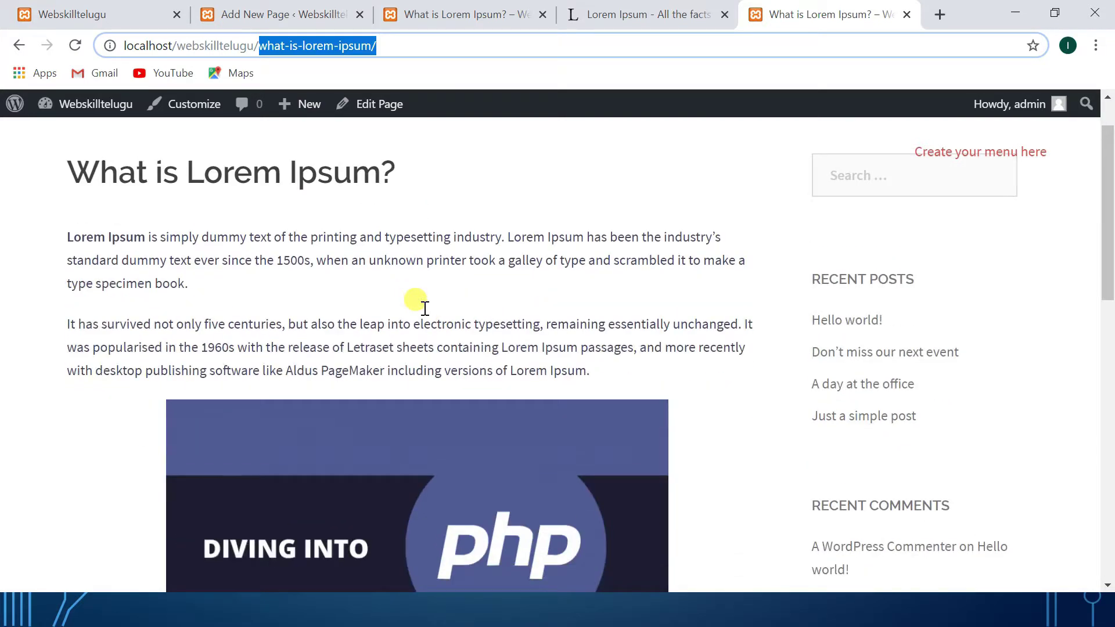
scroll(425, 307, "up", 8)
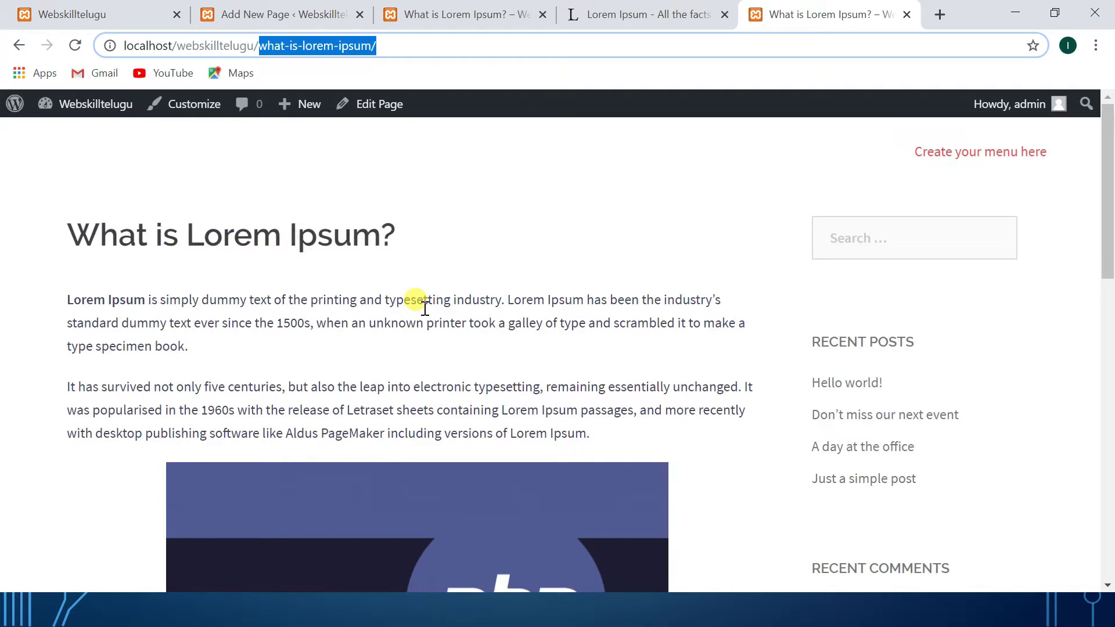
left_click(278, 14)
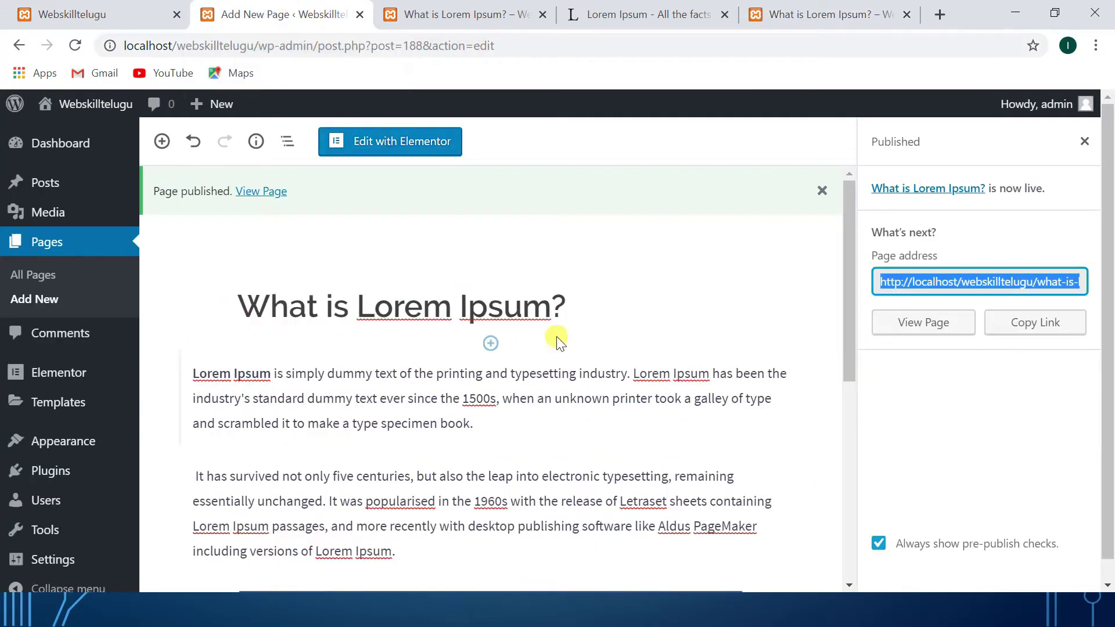
left_click(928, 328)
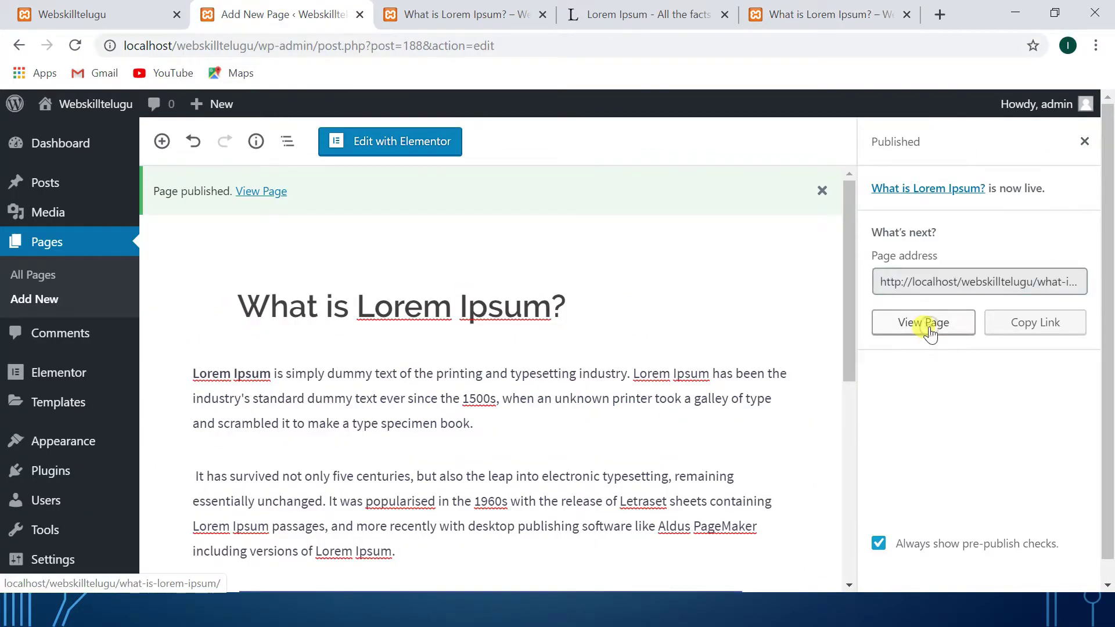
scroll(400, 422, "down", 8)
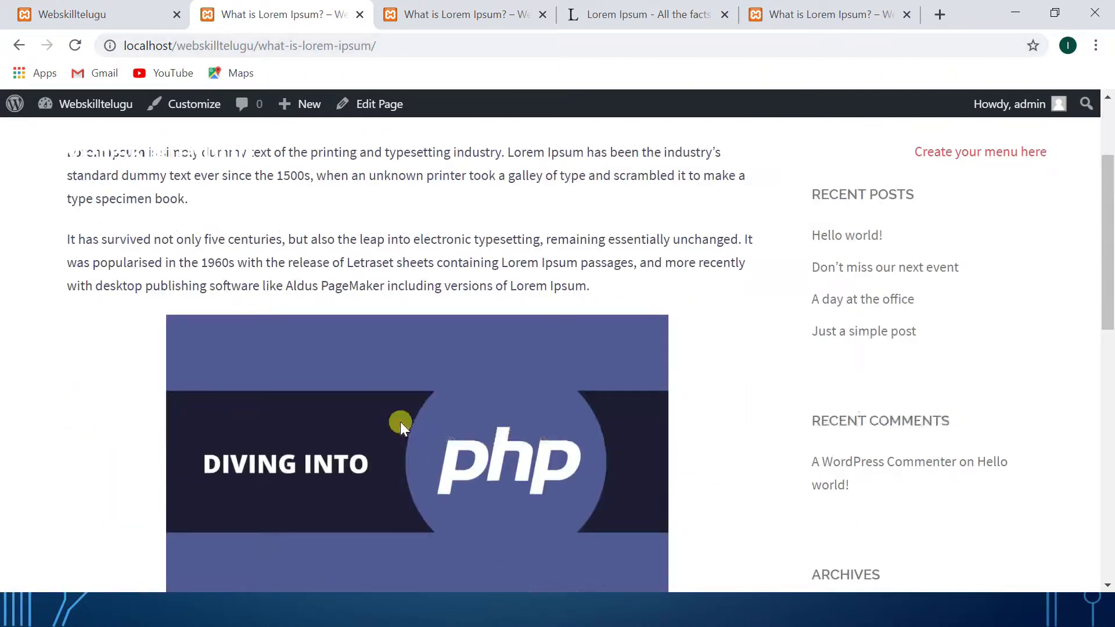
scroll(401, 427, "up", 8)
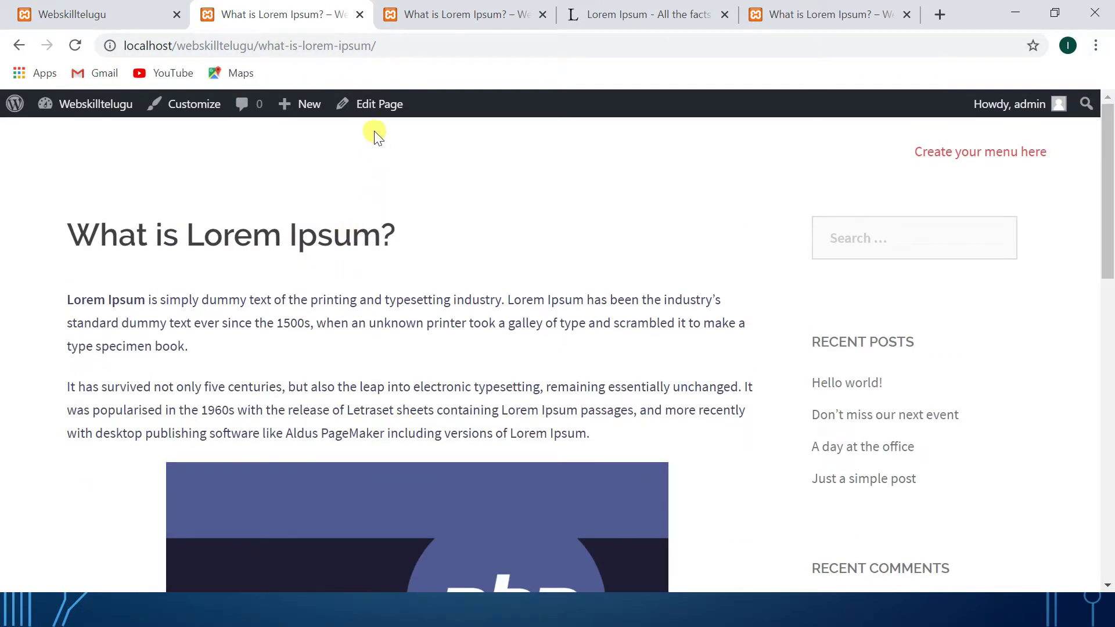
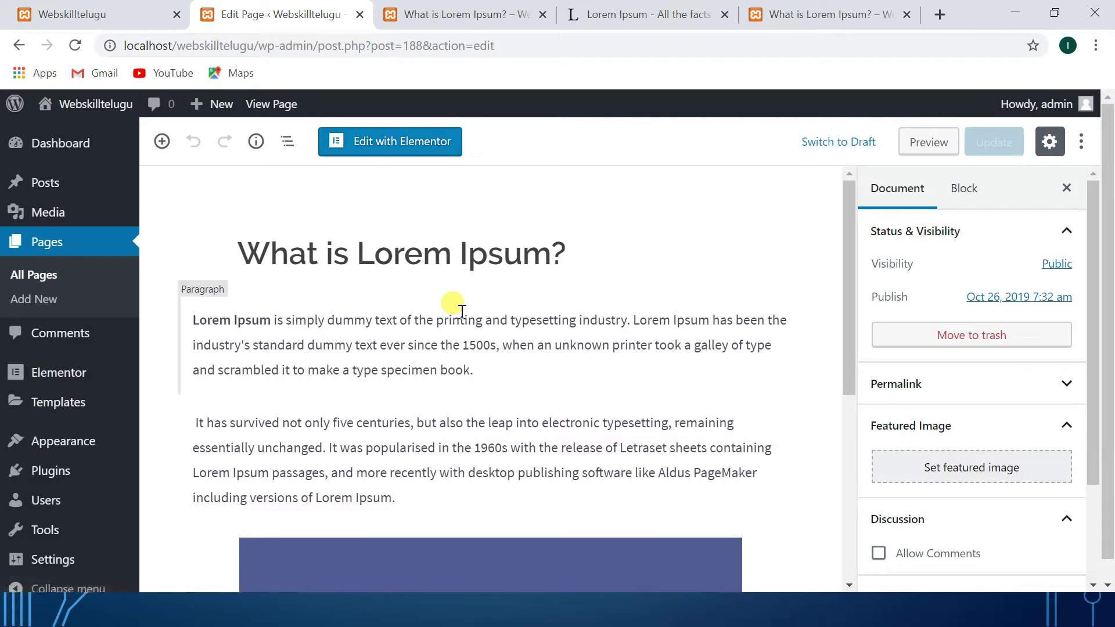
Open the list of all the site's pages and locate the "What is Lorem Ipsum?" page.
left_click(38, 279)
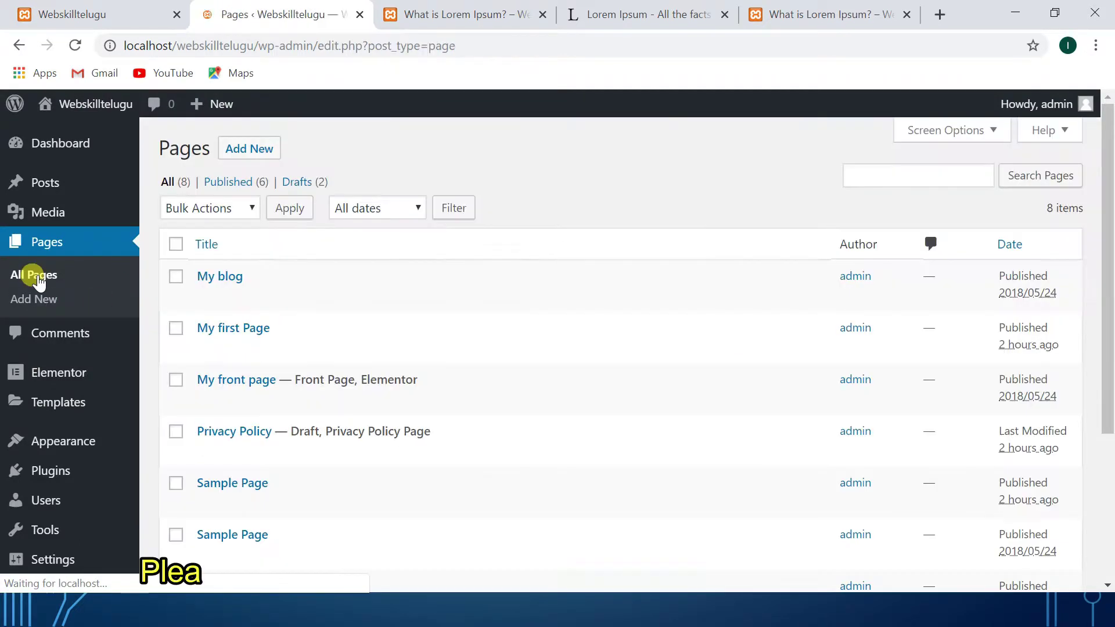
scroll(38, 279, "down", 2)
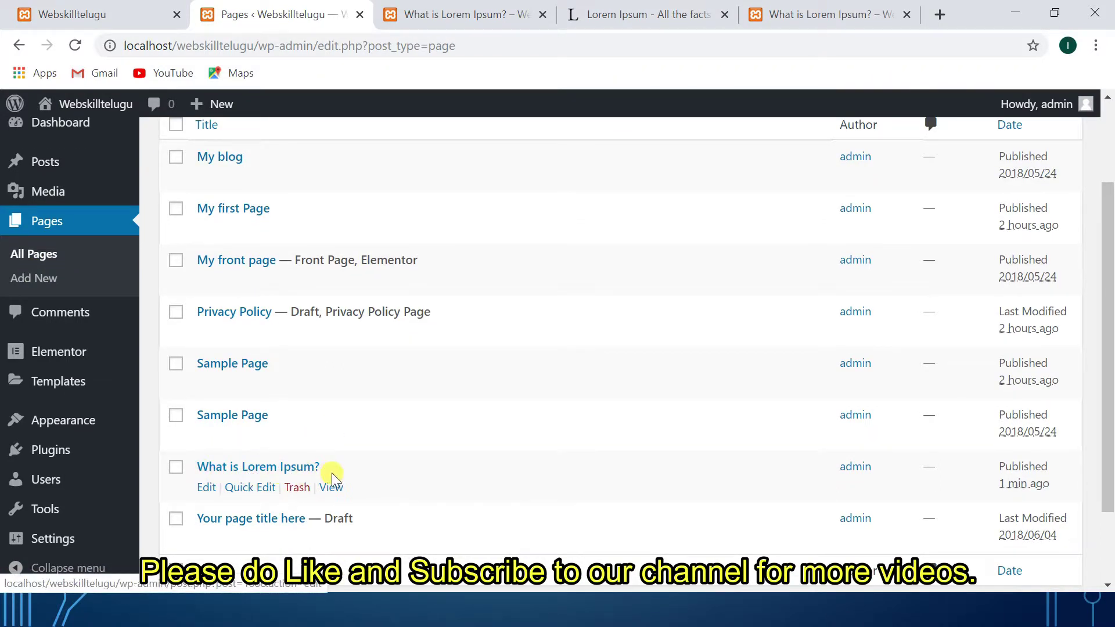
scroll(325, 481, "down", 2)
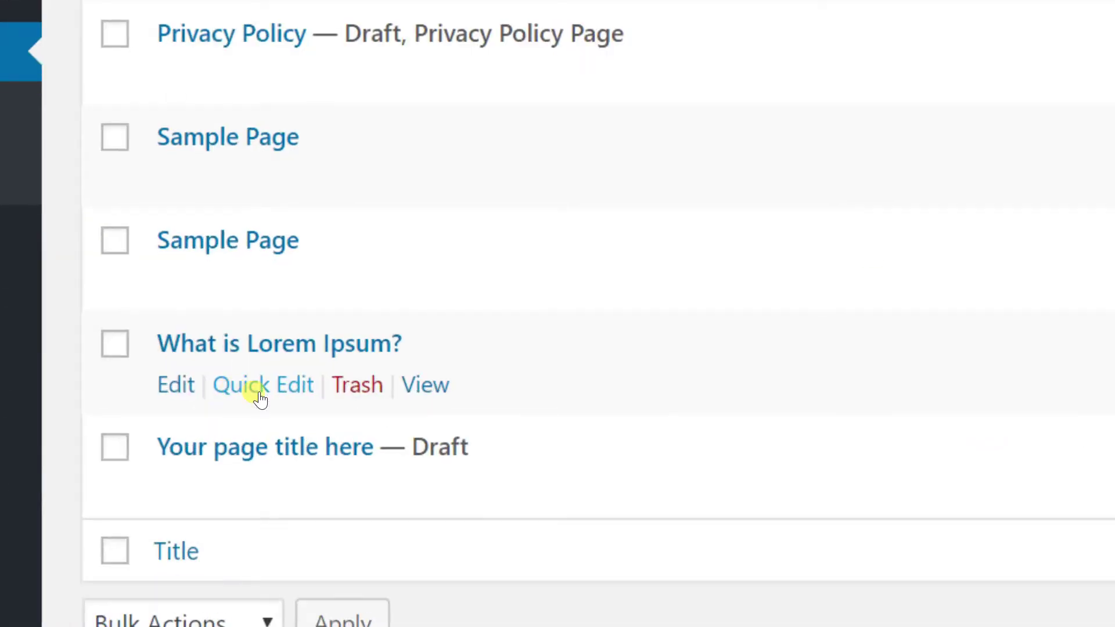
Open Quick Edit for the "What is Lorem Ipsum?" page, examine its title, slug, date and password fields, and close it without changes.
left_click(285, 383)
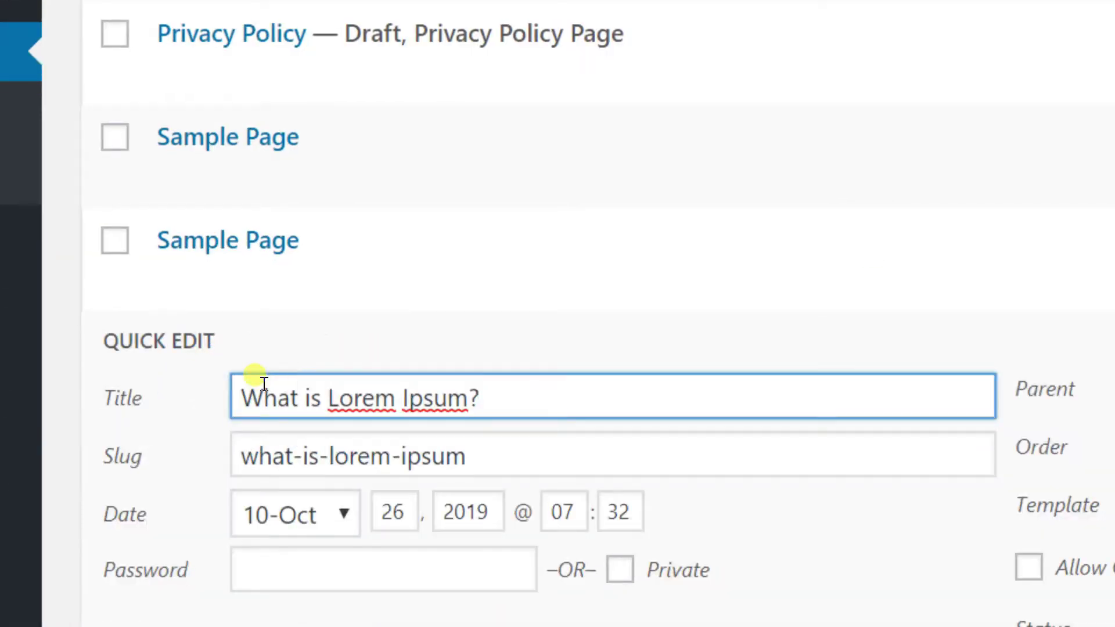
scroll(294, 380, "down", 2)
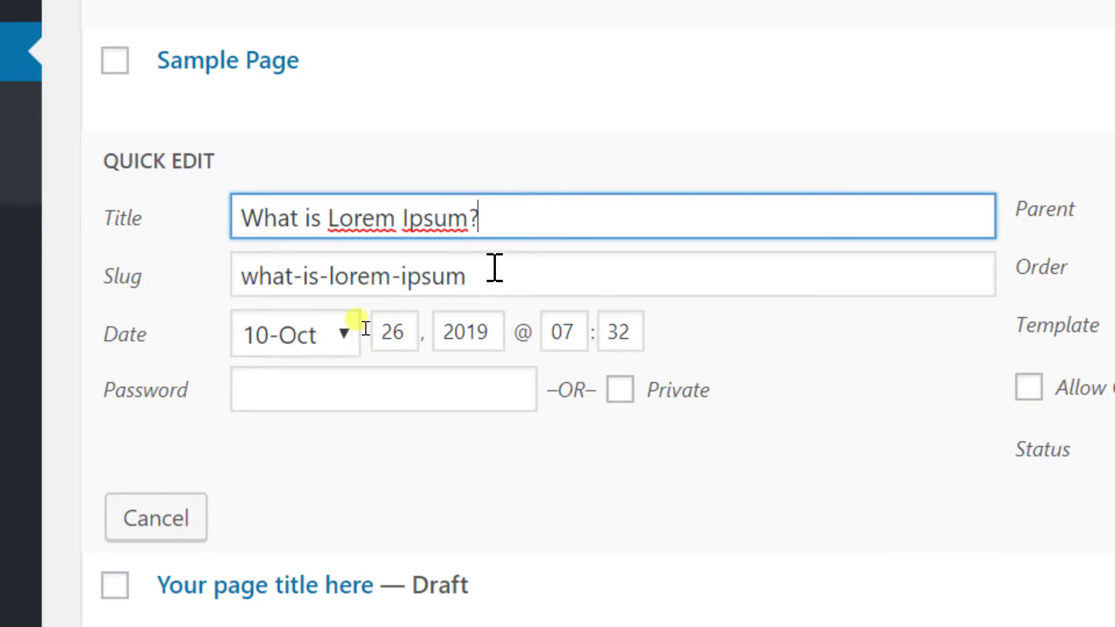
key("Tab")
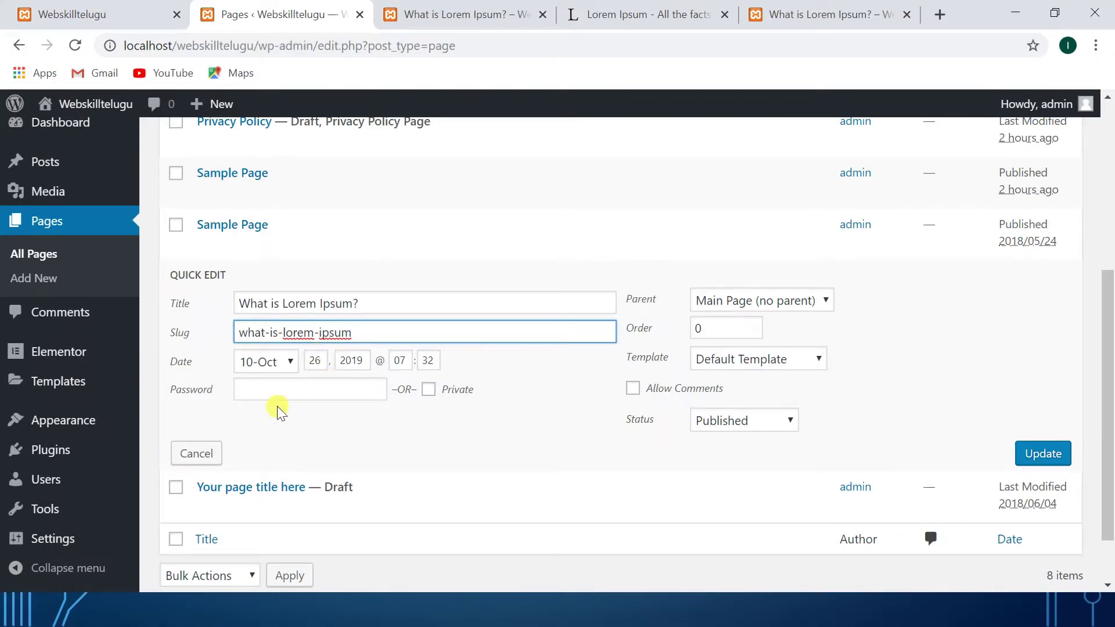
left_click(199, 518)
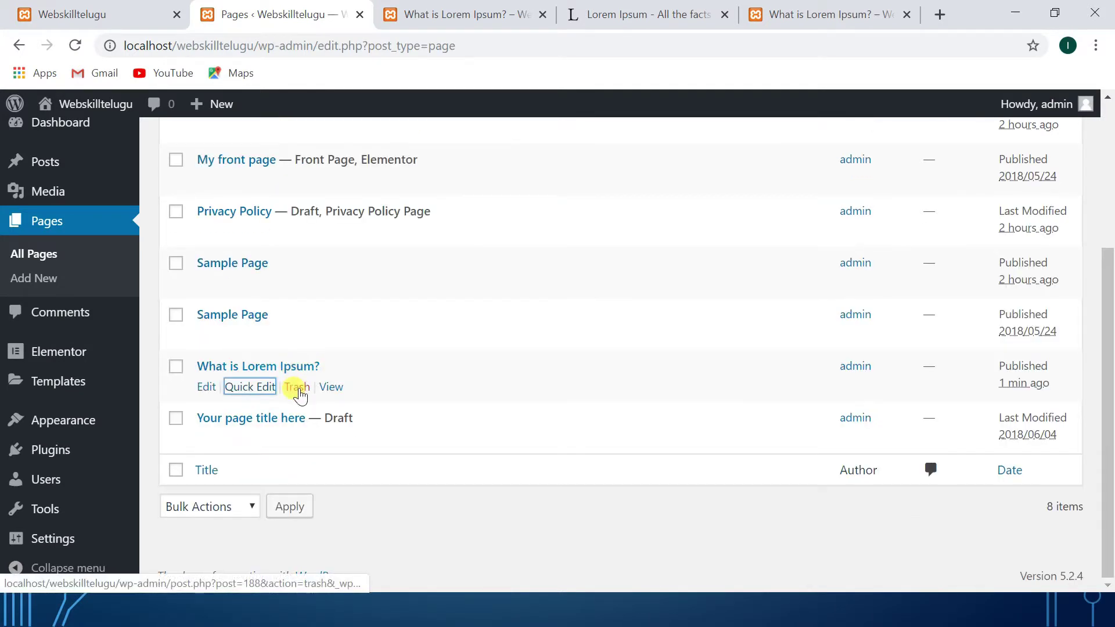
Move the "What is Lorem Ipsum?" page to the trash and open the list of trashed pages.
scroll(299, 395, "up", 3)
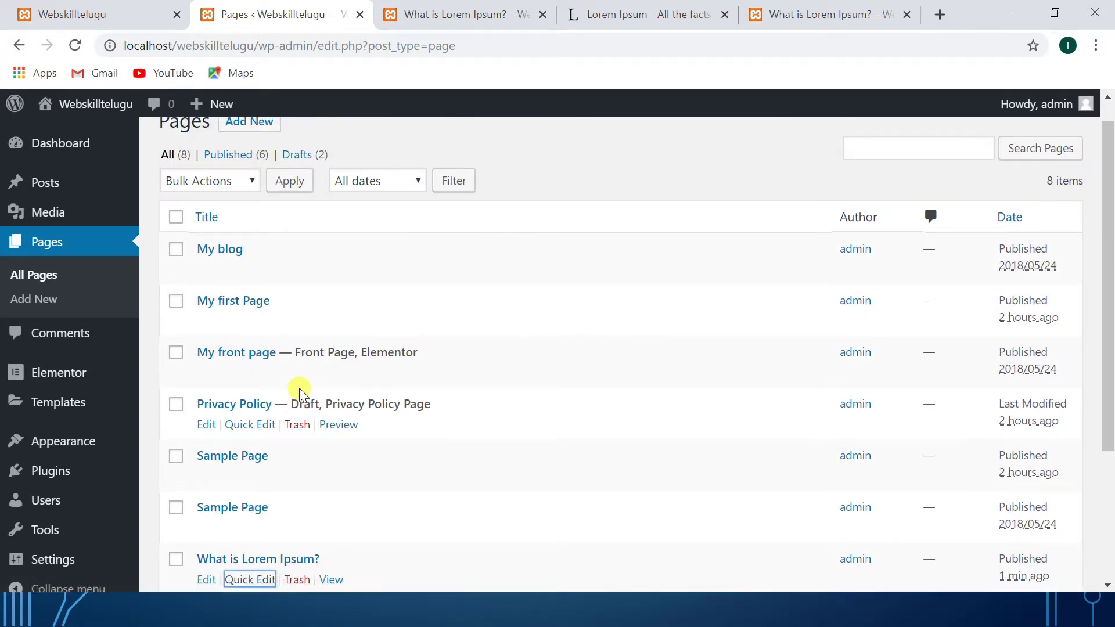
scroll(299, 395, "down", 2)
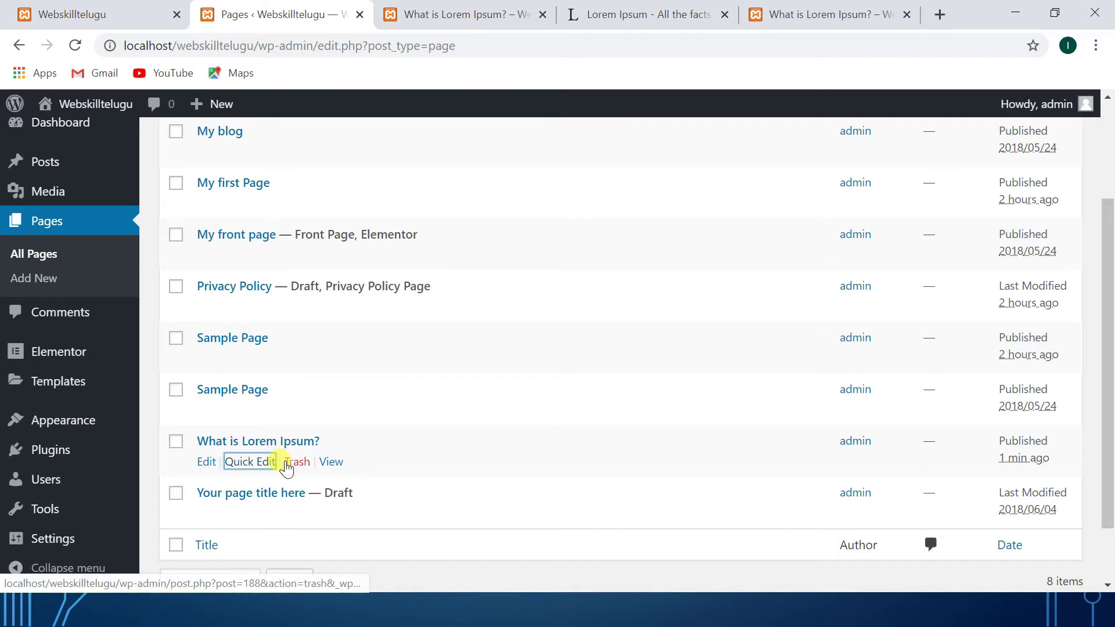
scroll(287, 462, "up", 2)
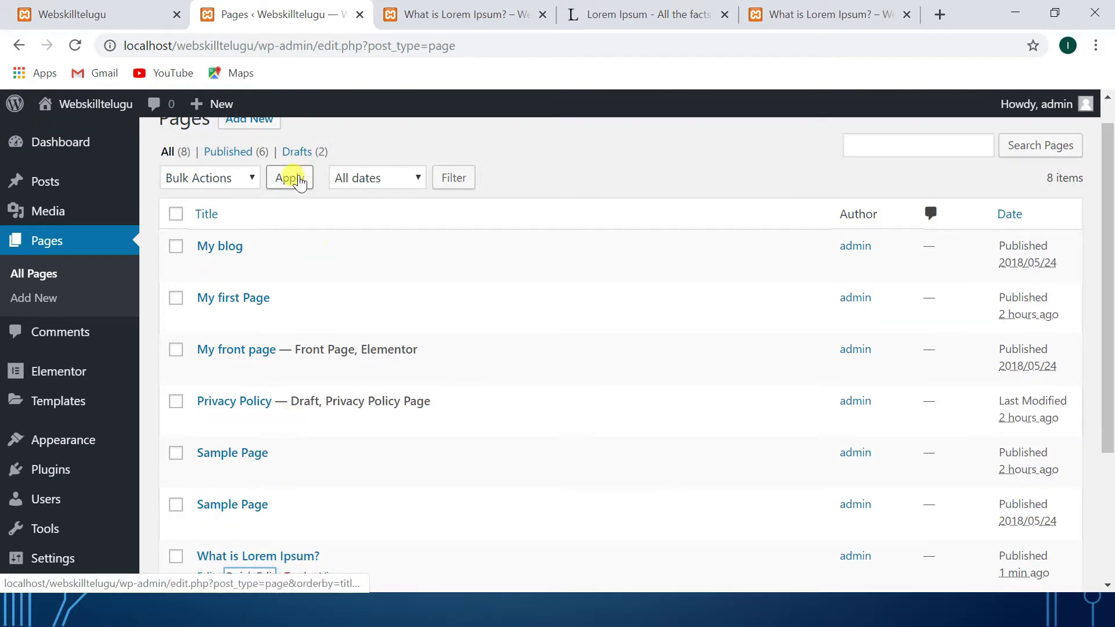
scroll(346, 444, "down", 3)
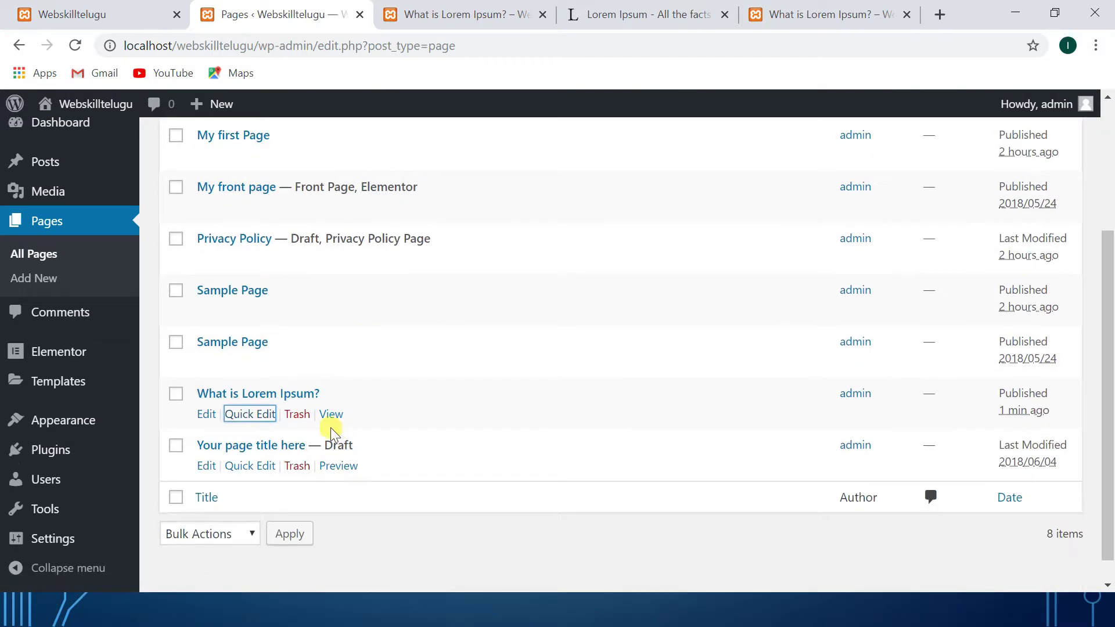
left_click(298, 414)
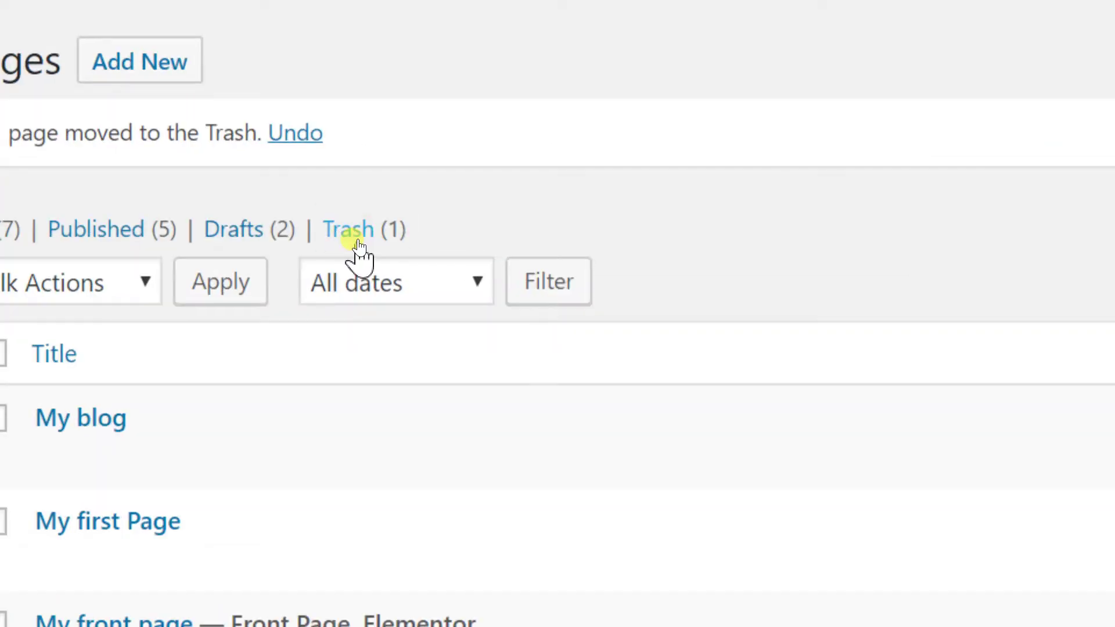
left_click(359, 241)
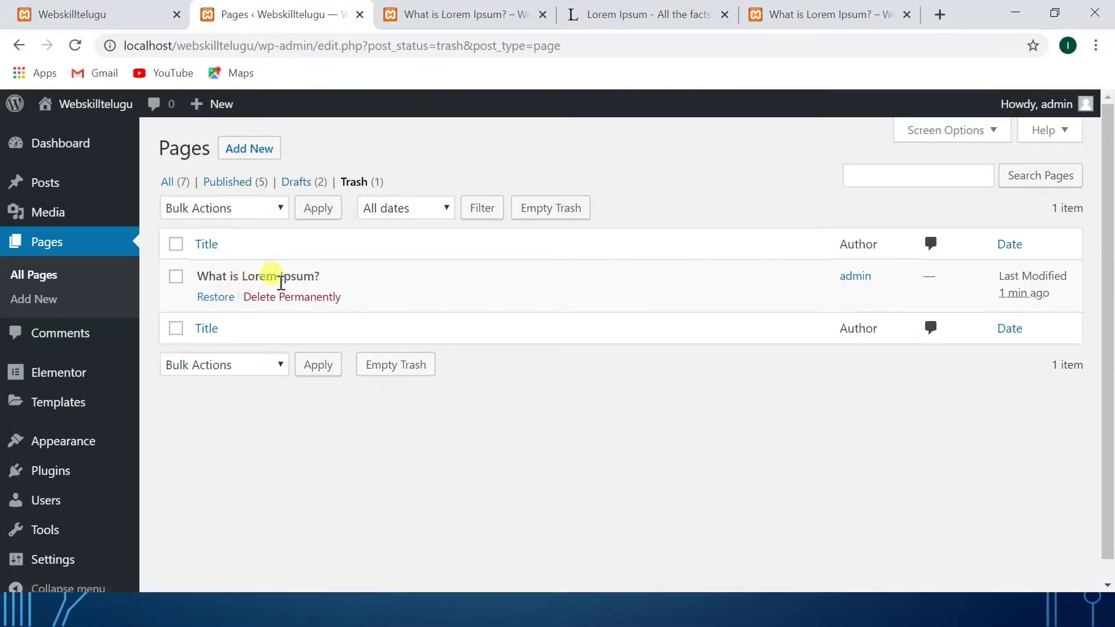
Reload the trashed page's live address, localhost/webskilltelugu/what-is-lorem-ipsum/, and check what visitors see there.
left_click(564, 6)
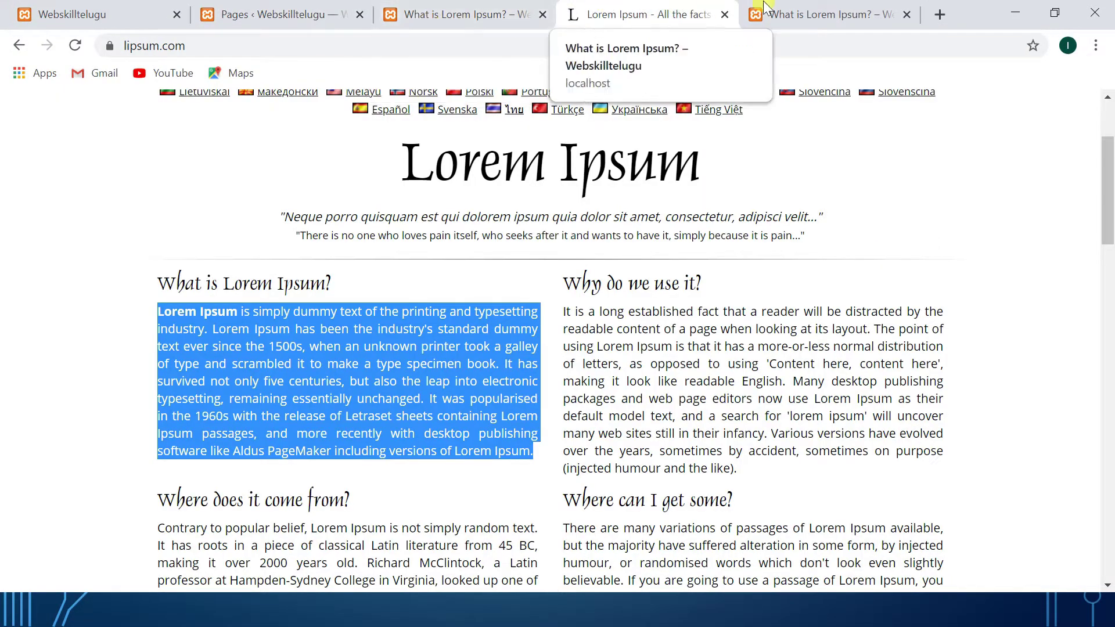
left_click(784, 7)
key("Return")
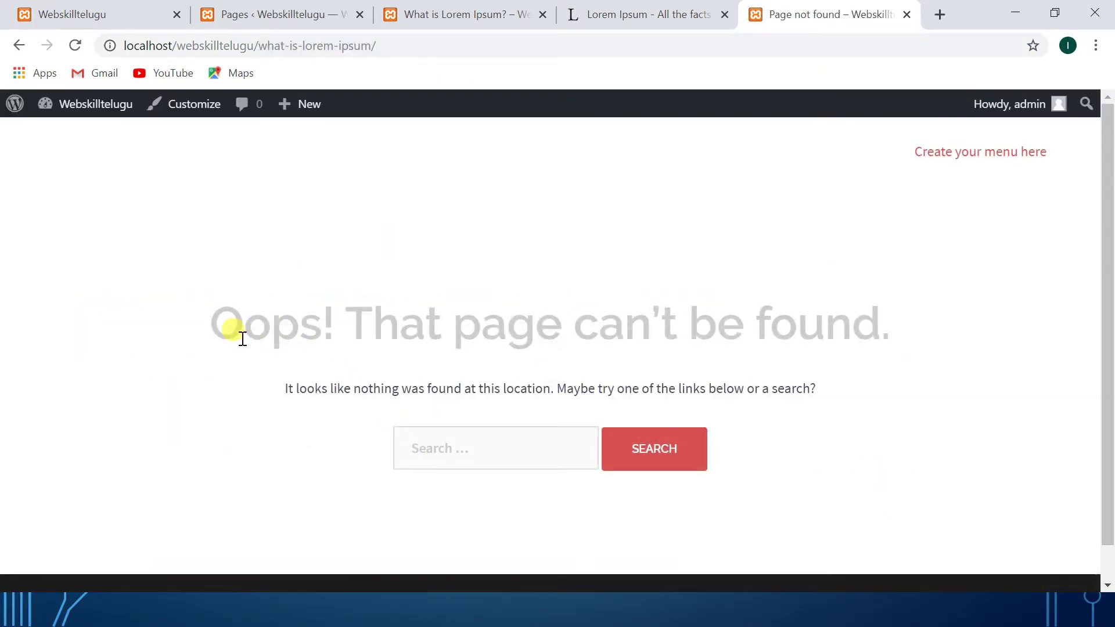
left_click_drag(242, 331, 864, 363)
left_click(864, 363)
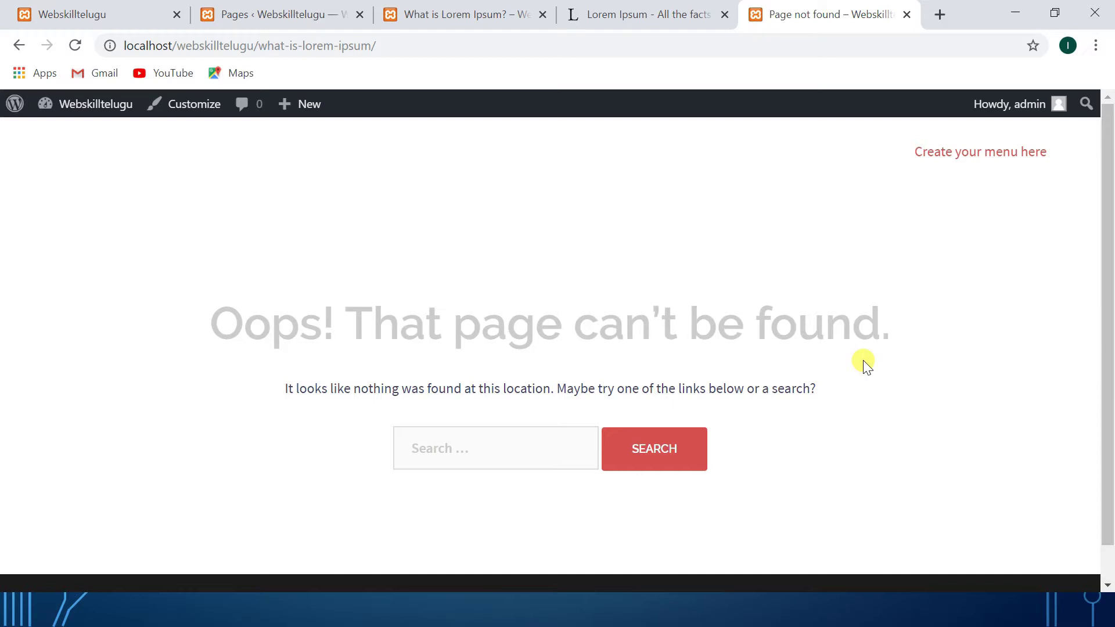
Restore the "What is Lorem Ipsum?" page from the trash and locate it in the list of all pages.
left_click(256, 8)
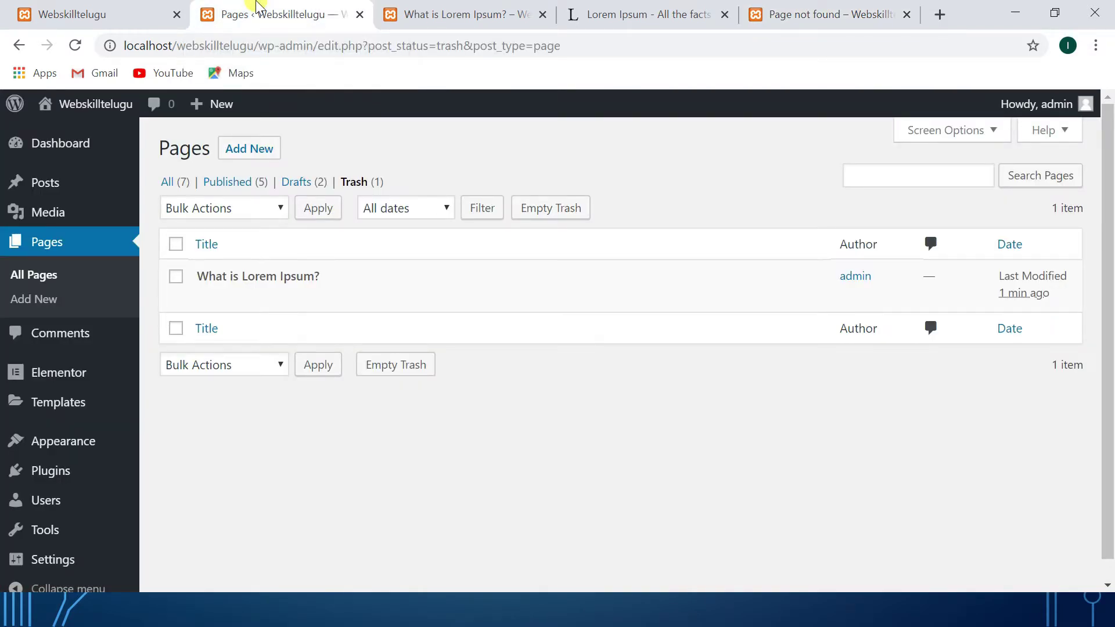
left_click(127, 7)
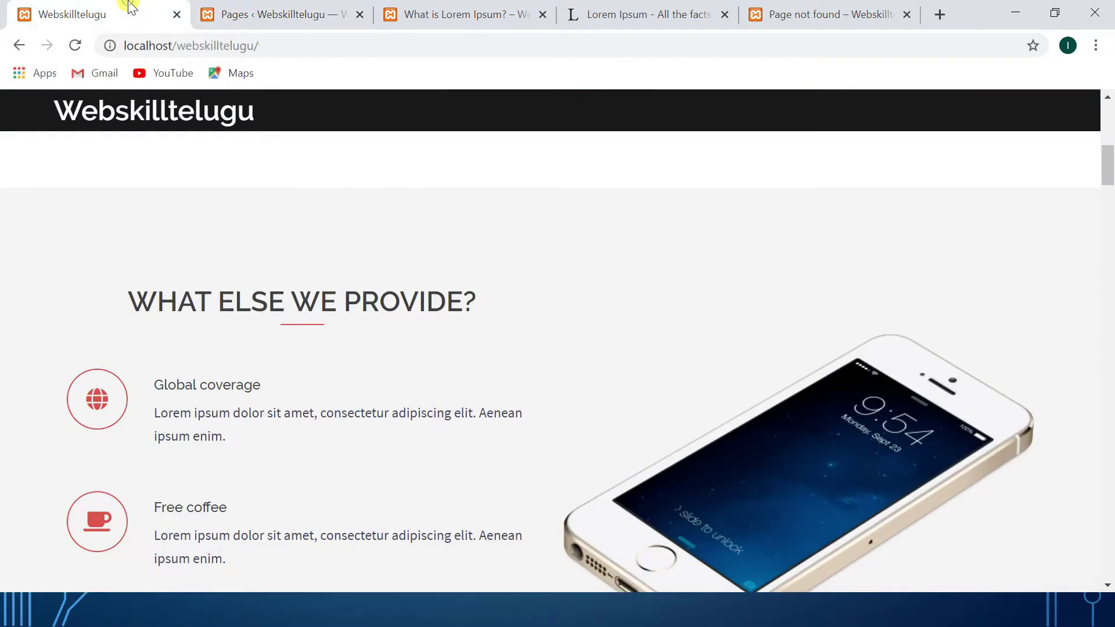
left_click(249, 9)
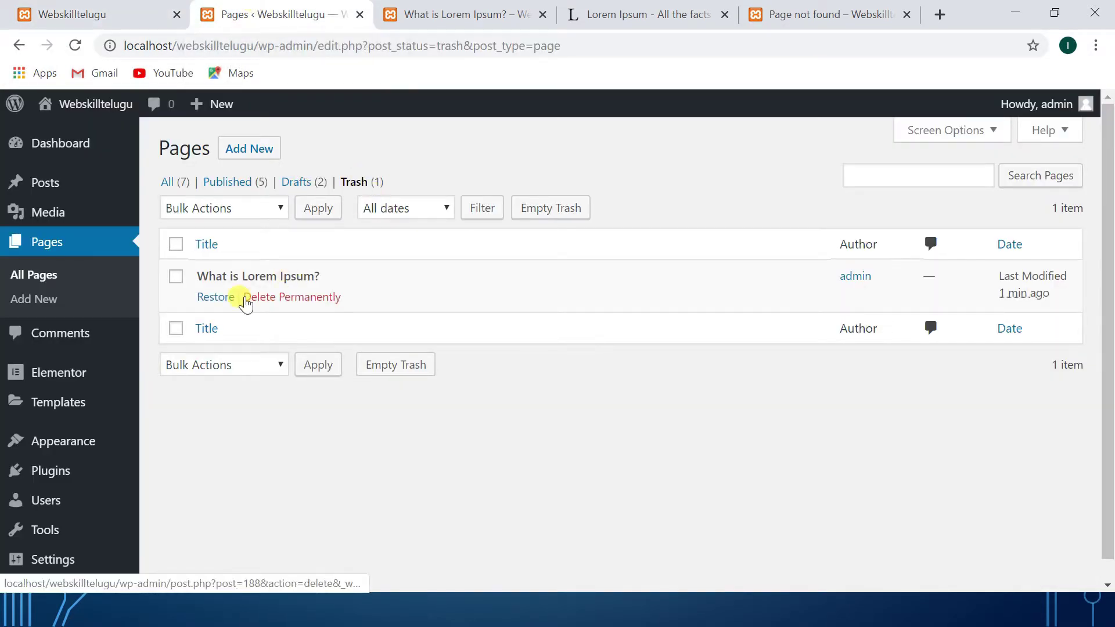
left_click(215, 297)
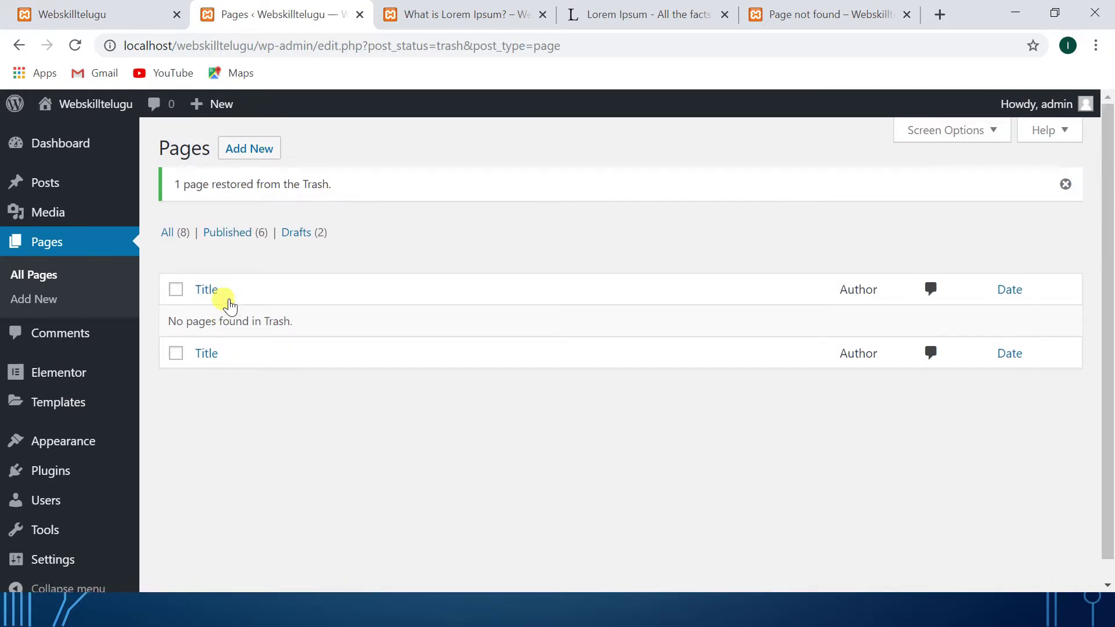
left_click(173, 233)
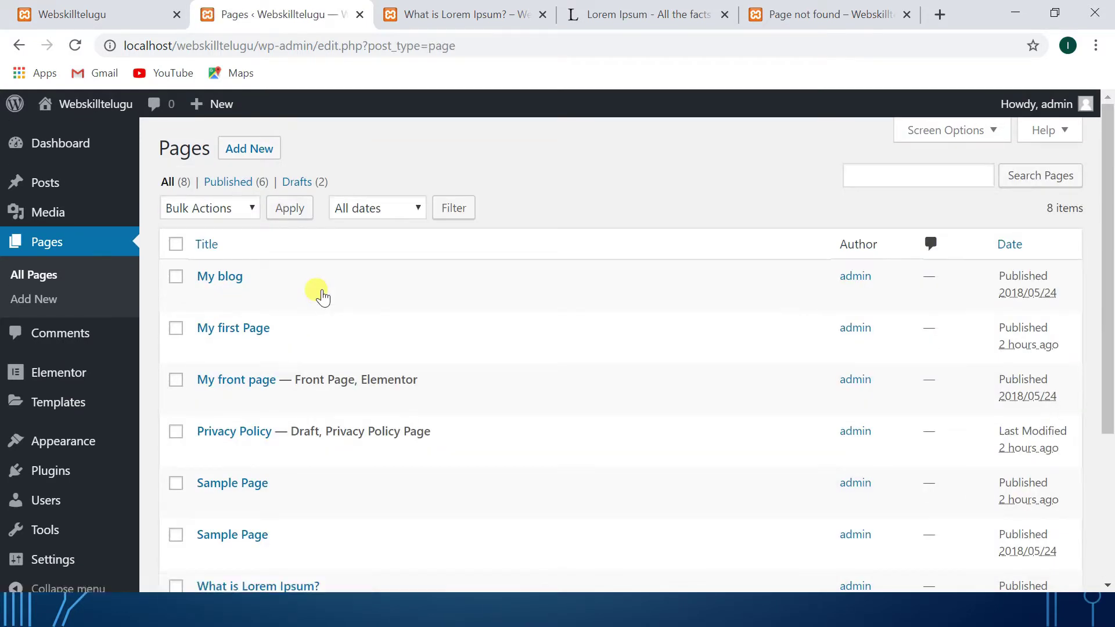
scroll(318, 294, "down", 3)
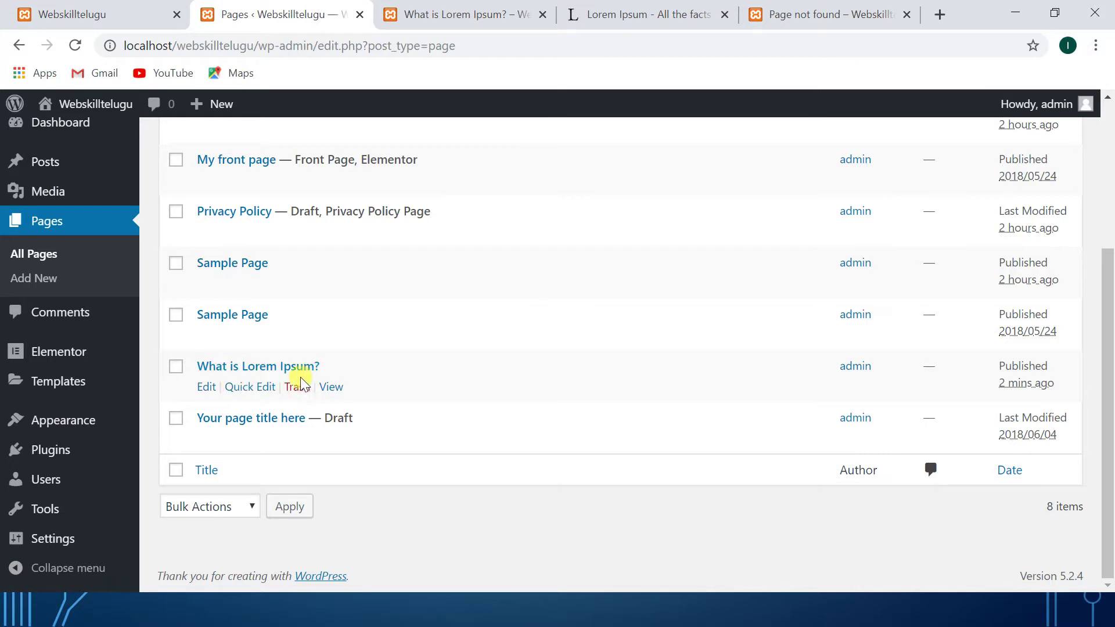
Reload the restored page's live address and review its title, text, image and sidebar.
left_click(823, 9)
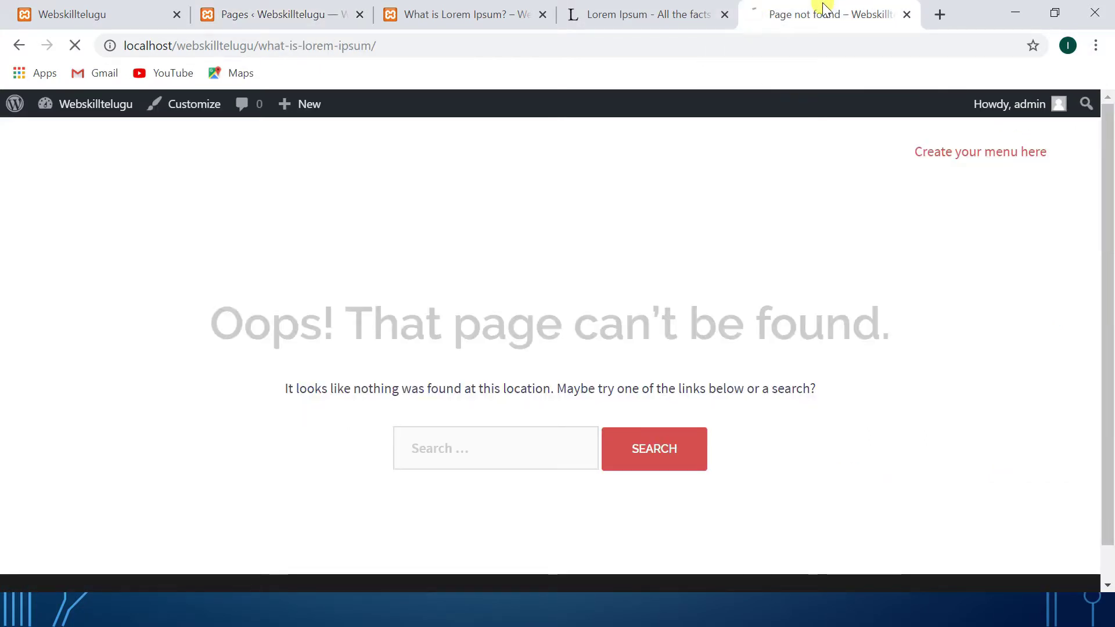
scroll(630, 217, "down", 5)
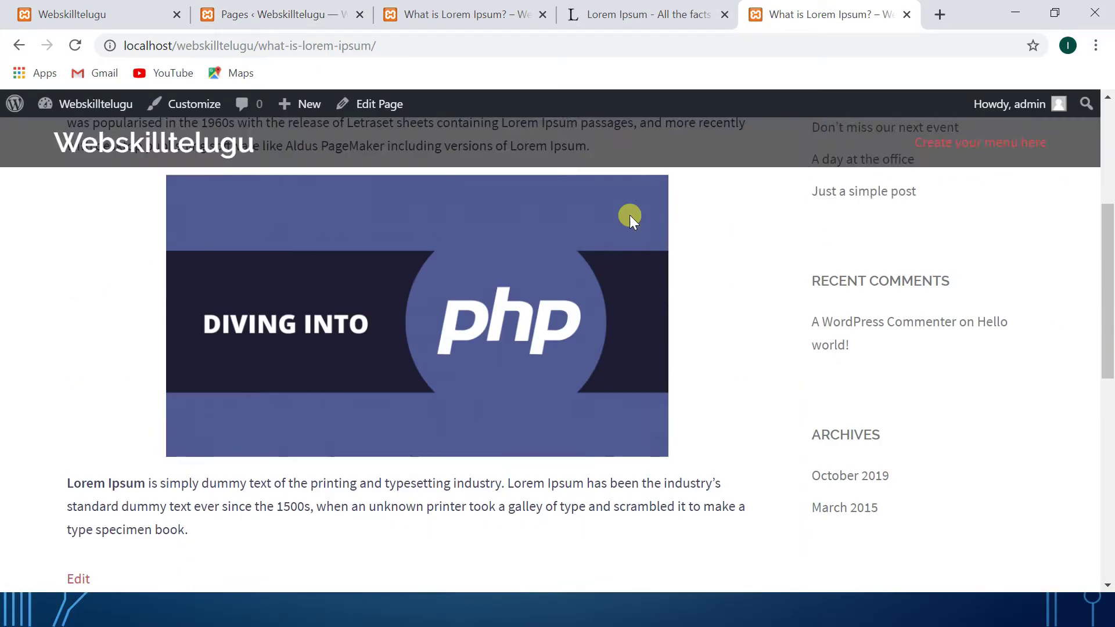
scroll(629, 215, "down", 3)
scroll(630, 215, "up", 8)
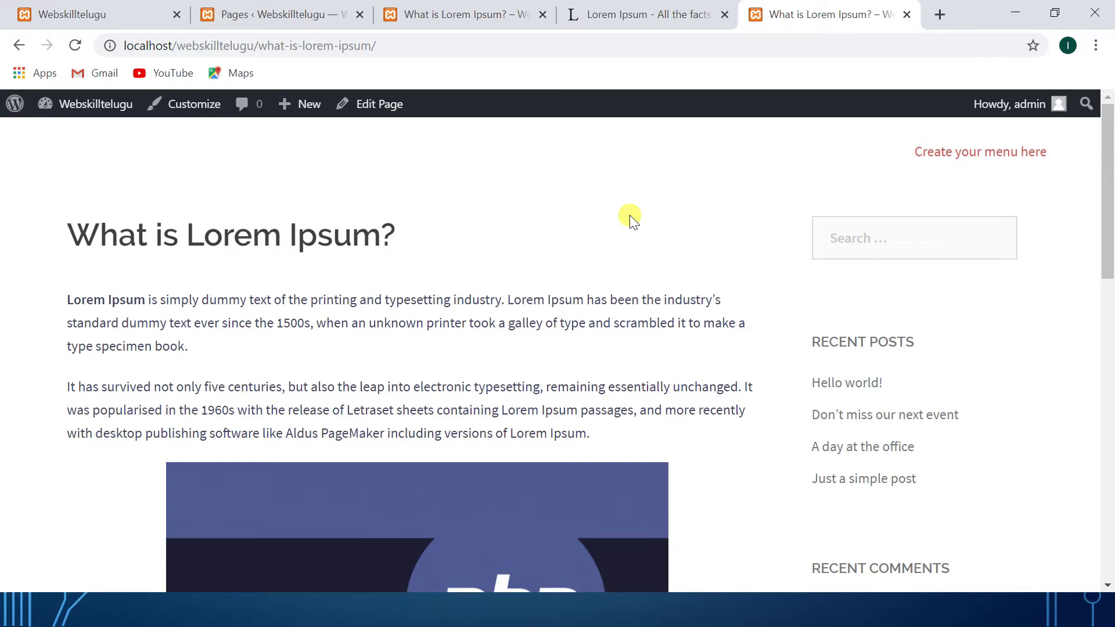
scroll(629, 215, "down", 5)
scroll(629, 214, "up", 5)
Close the lipsum.com browser tab and return to the live "What is Lorem Ipsum?" page.
left_click(205, 8)
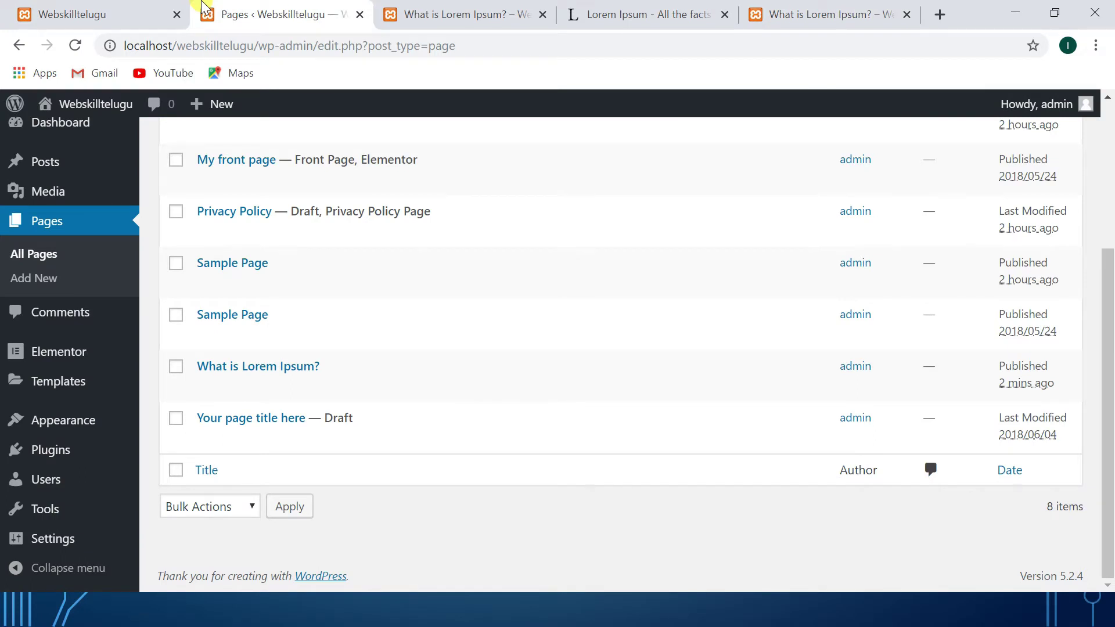
left_click(707, 8)
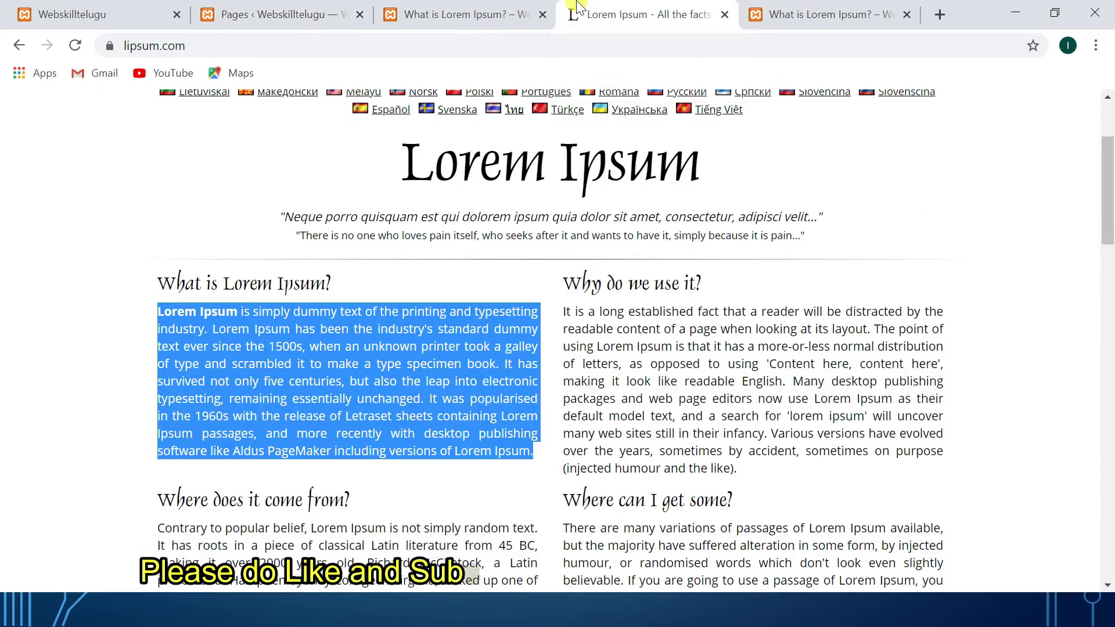
left_click(724, 14)
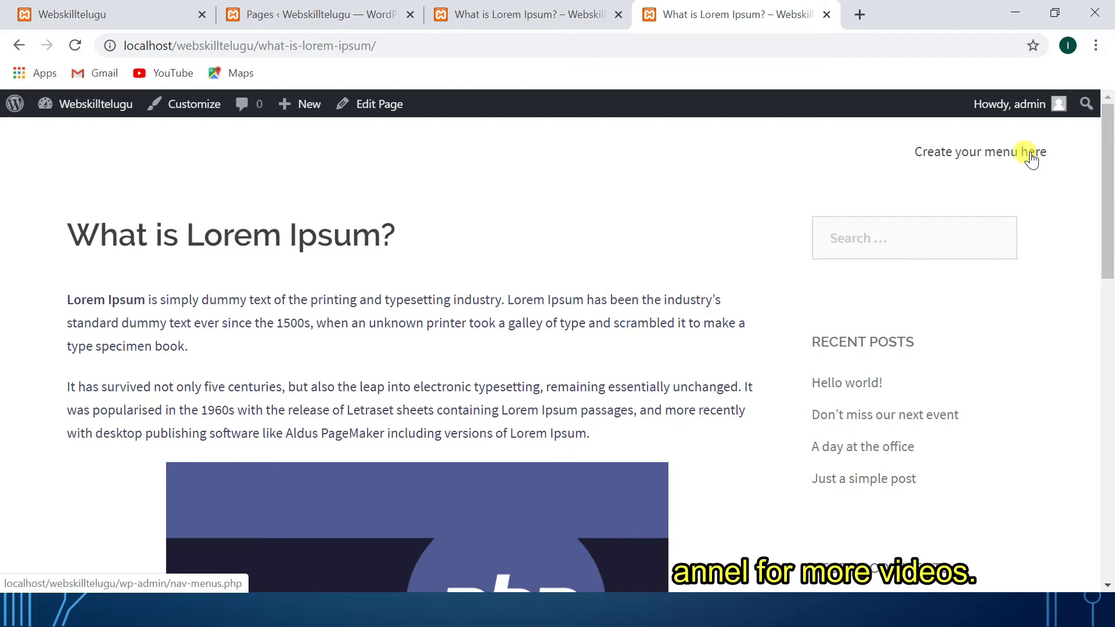
Open localhost/phpmyadmin/ in a new browser tab and open the webskilltelugu database.
left_click(861, 12)
type("localhost/")
key("Delete")
type("php")
key("Return")
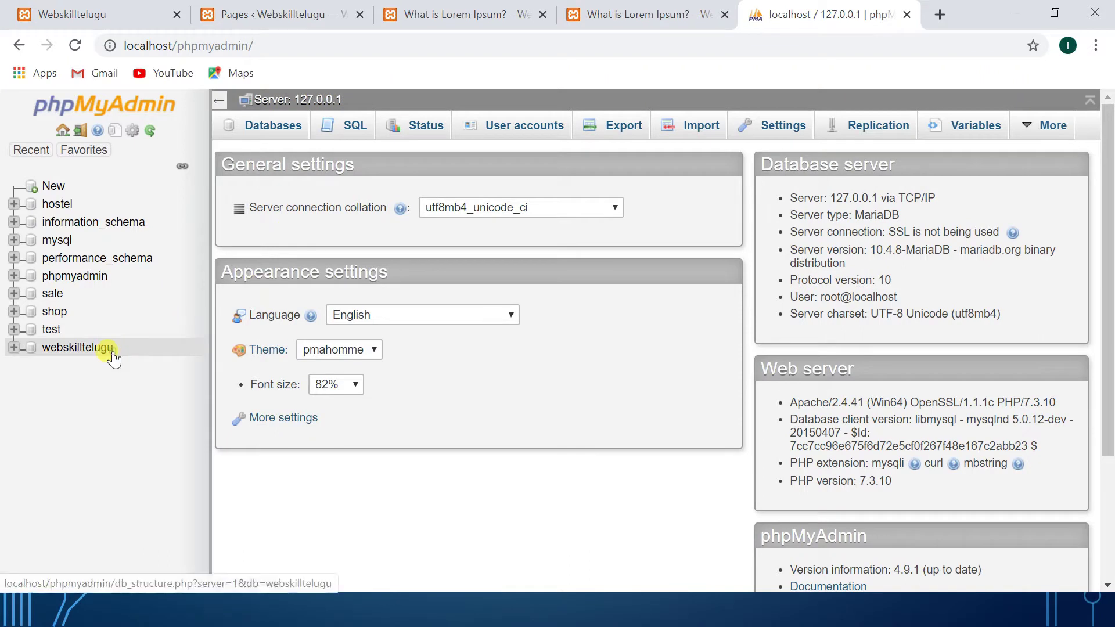
left_click(112, 352)
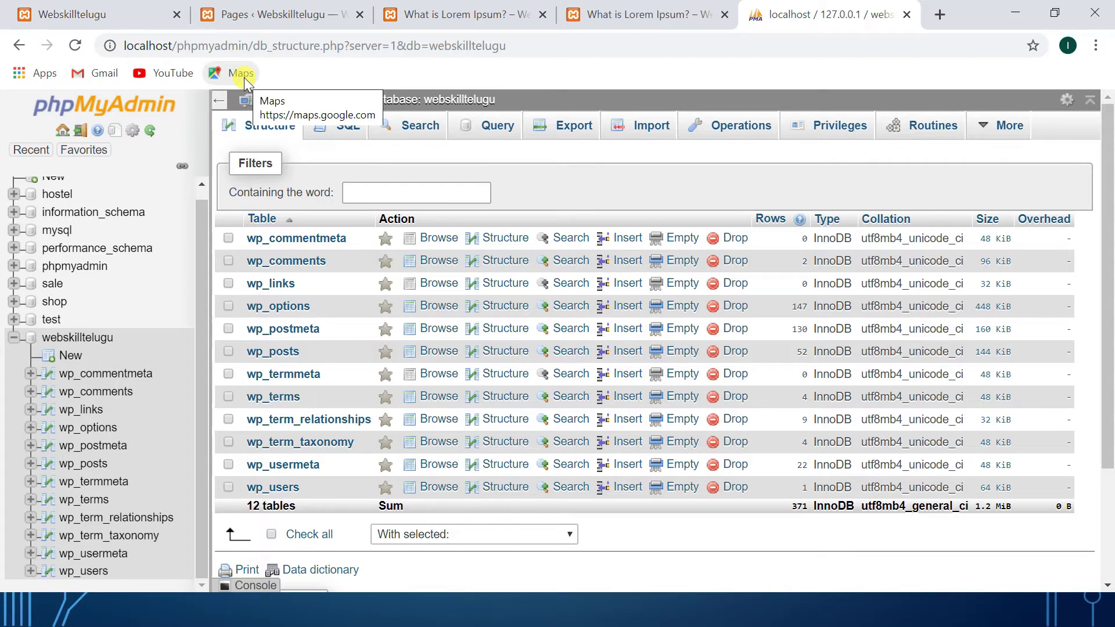
Check the page's entry in the WordPress page list, then show the last page of rows in the database's wp_posts table.
left_click(231, 7)
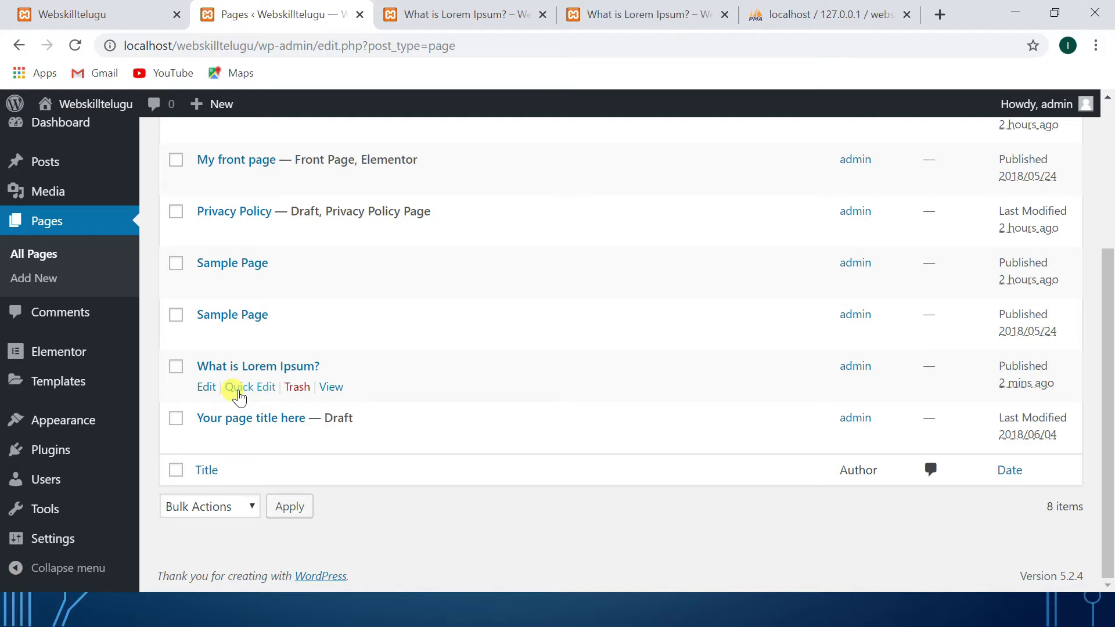
left_click(756, 8)
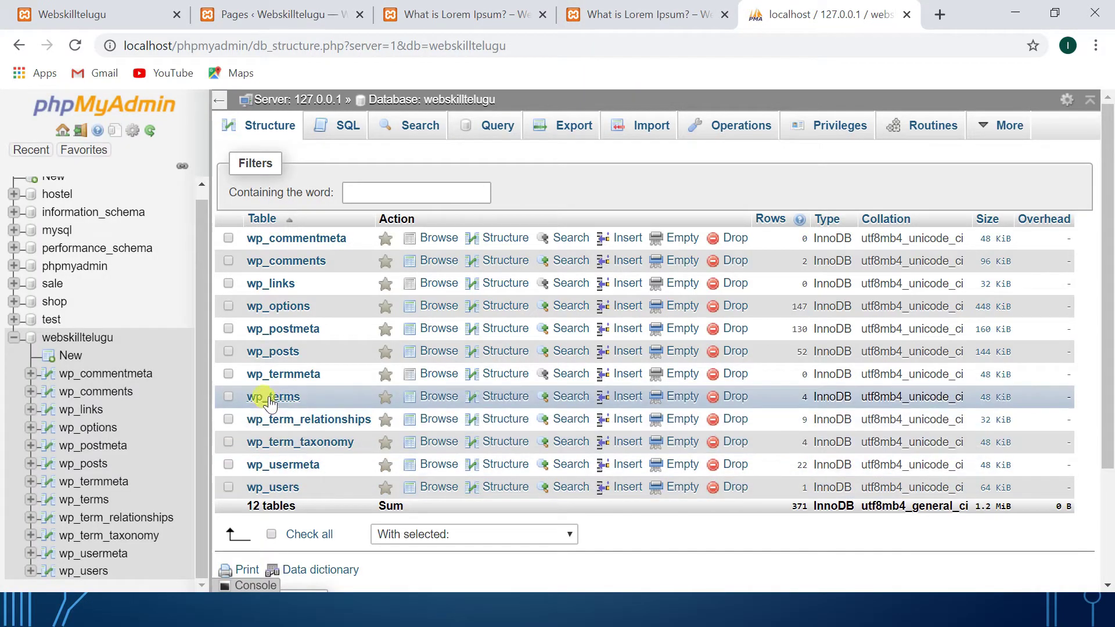
left_click(267, 358)
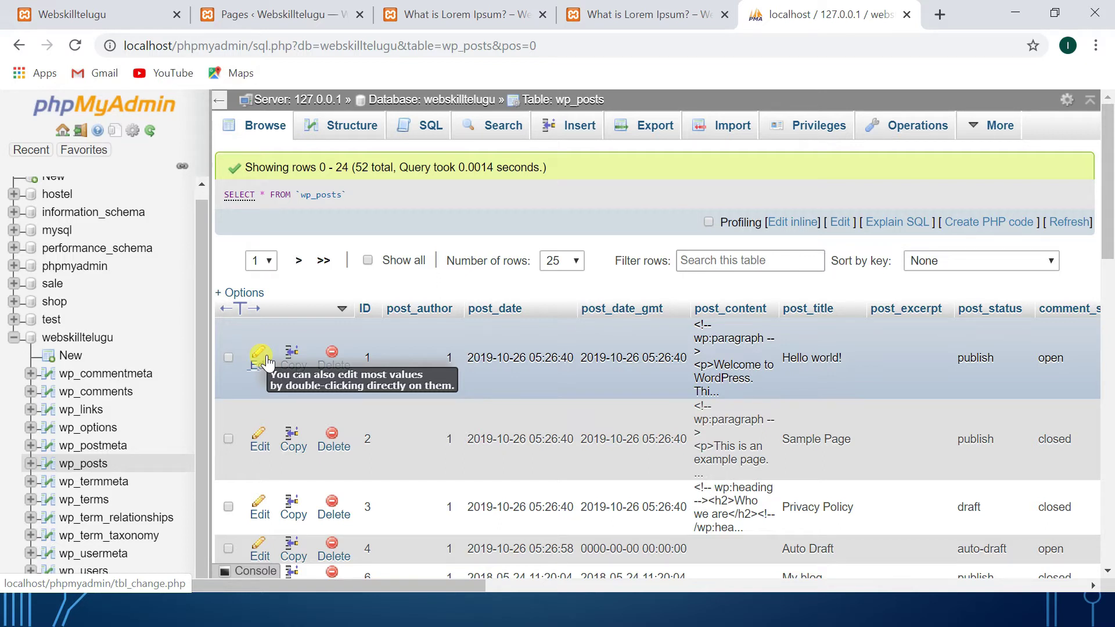
scroll(266, 360, "down", 1)
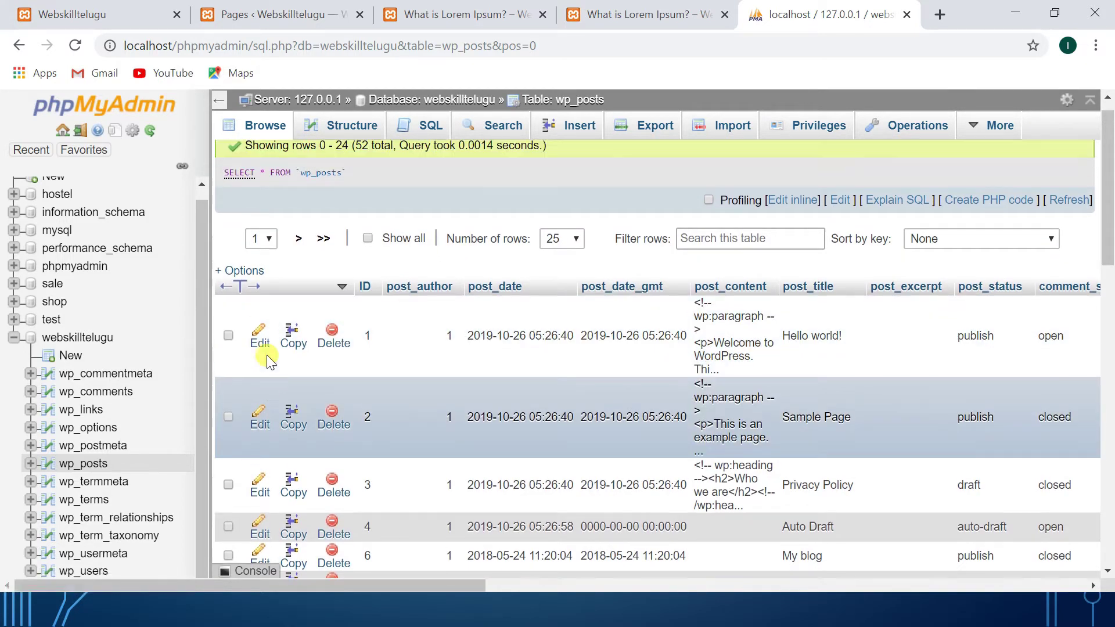
scroll(266, 360, "up", 1)
left_click(323, 265)
scroll(573, 430, "down", 1)
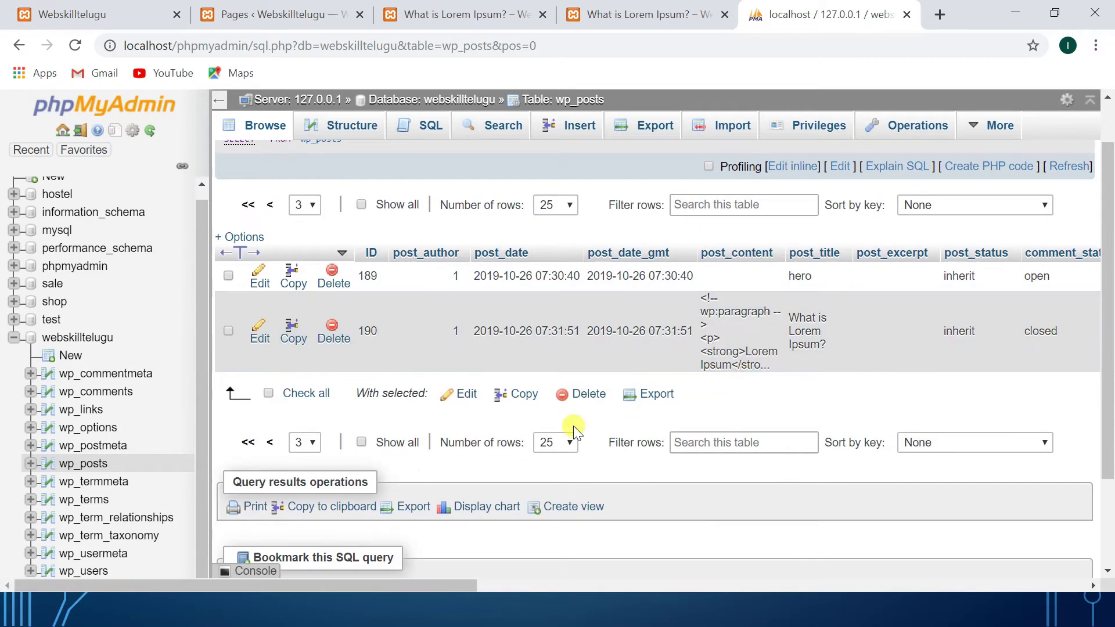
Add a line break after "What is Lorem Ipsum?" in the post_title of row 190 and save the change.
double_click(796, 323)
key("Return")
left_click(845, 450)
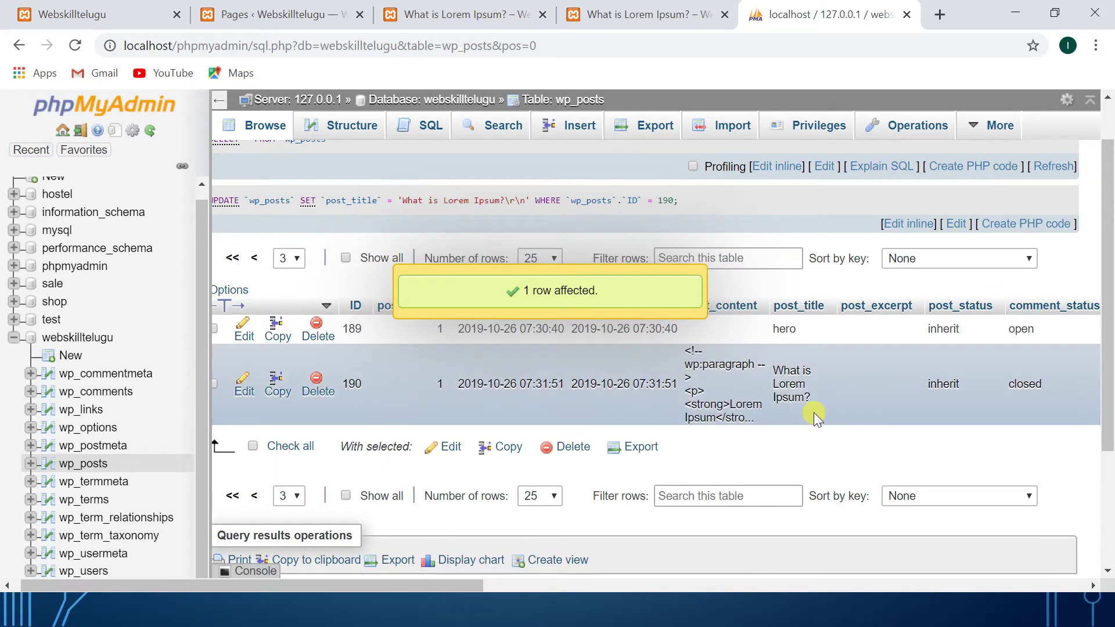
scroll(814, 412, "right", 8)
scroll(814, 412, "left", 8)
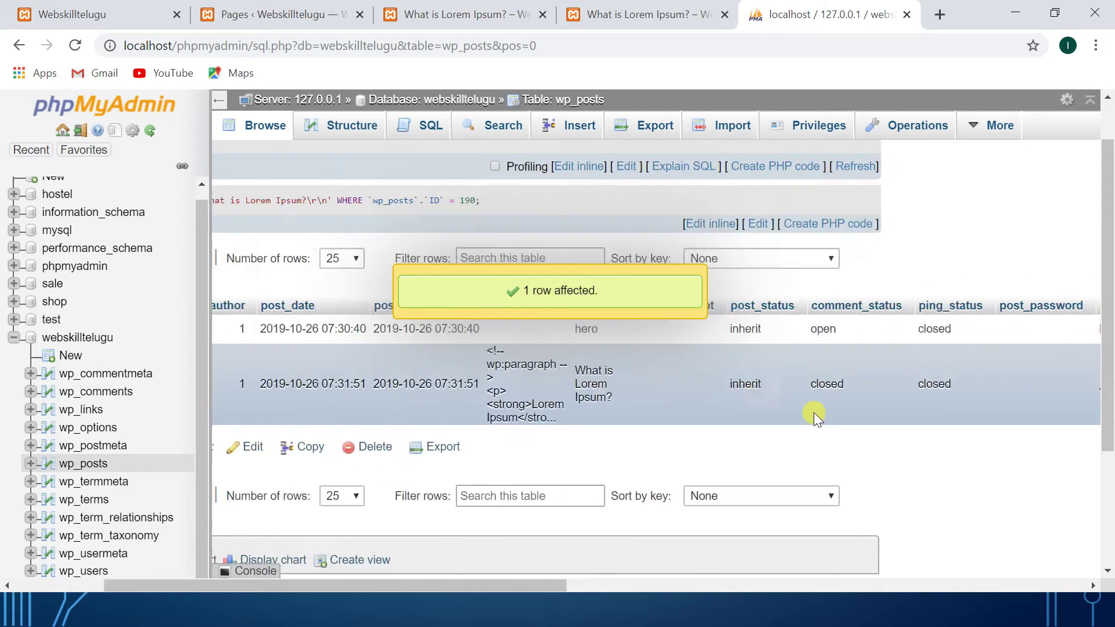
left_click(494, 279)
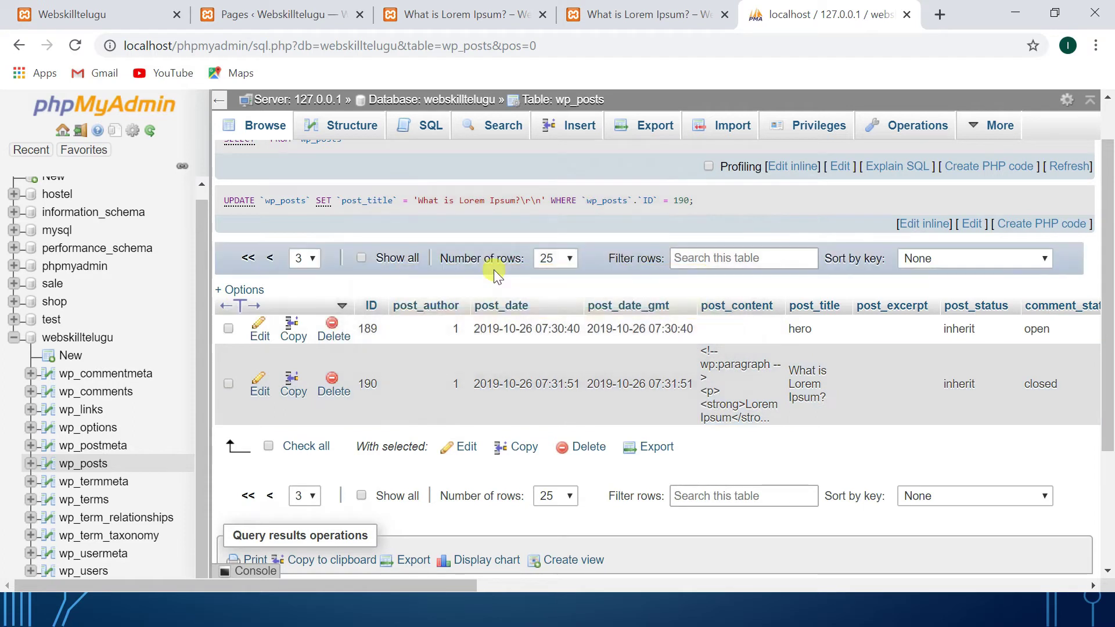
Check the "What is Lorem Ipsum?" preview and return to the start of the WordPress page list.
left_click(432, 14)
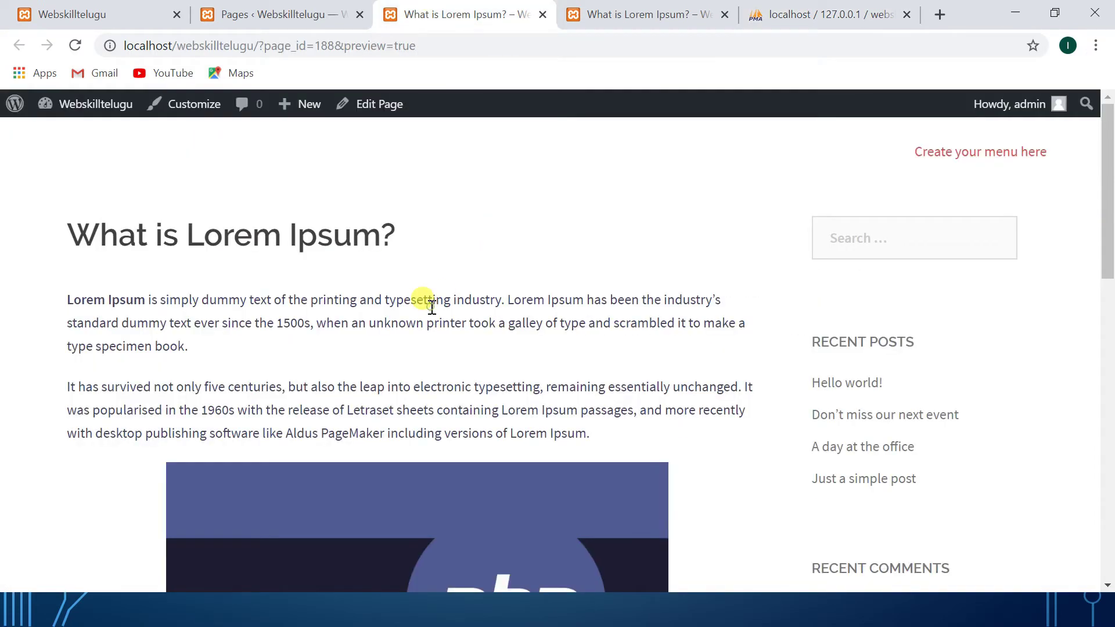
left_click(290, 6)
scroll(294, 212, "up", 4)
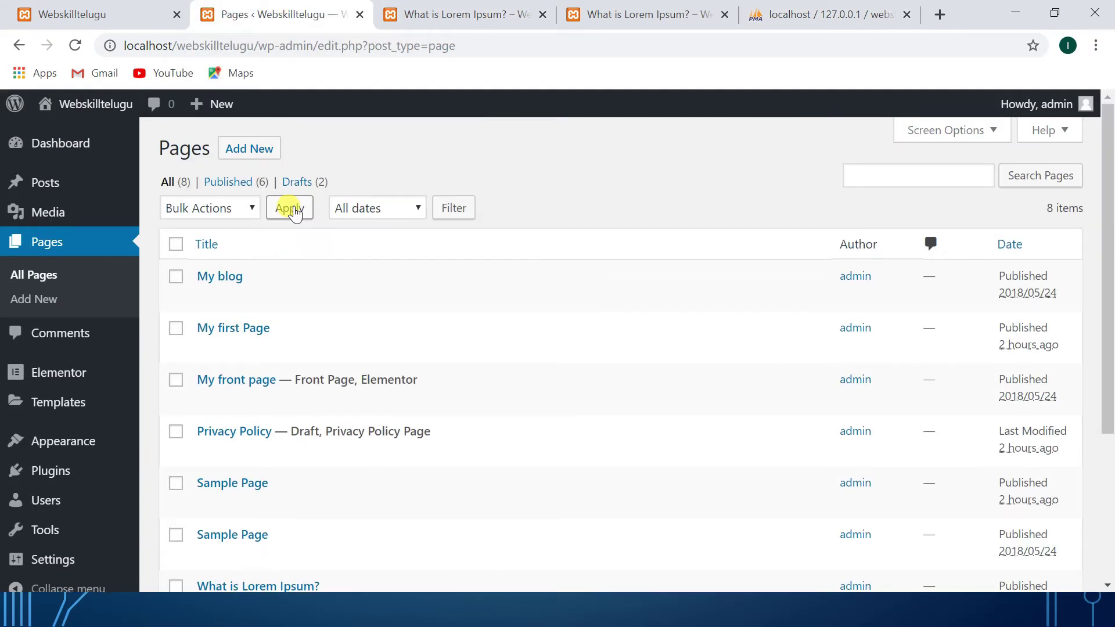